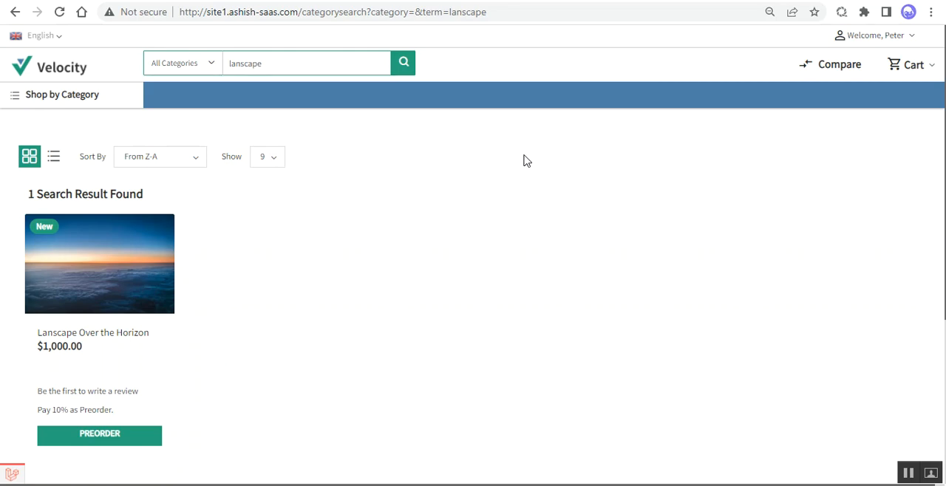
click(206, 12)
click(212, 13)
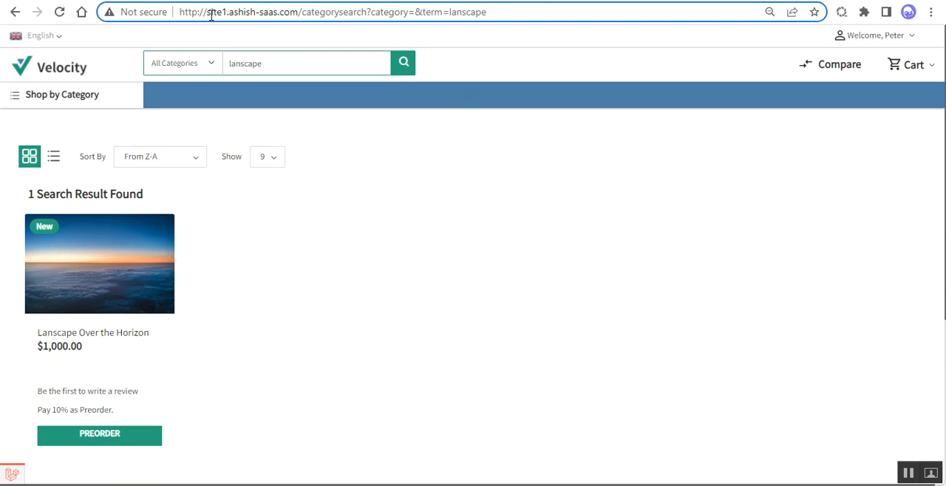
drag(207, 13, 227, 14)
click(908, 472)
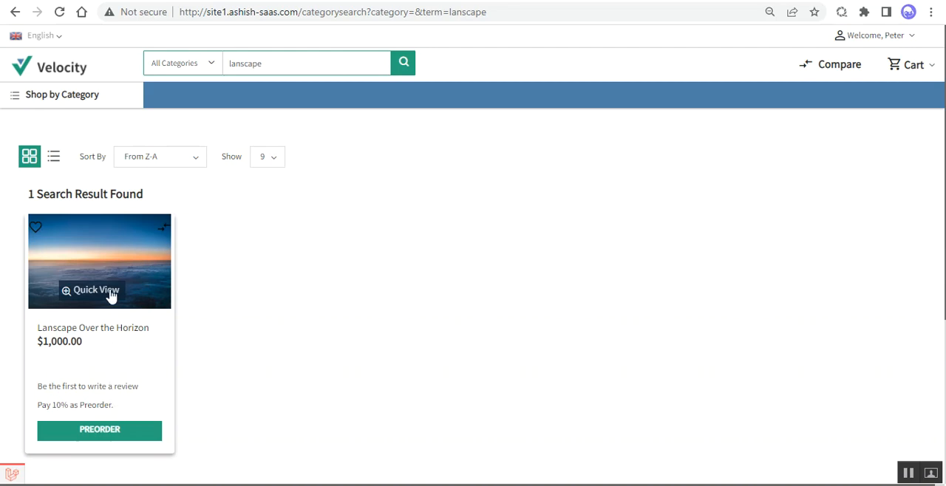
Step: Open the Lanscape Over the Horizon product page and review its name, price and preorder payment note
click(132, 260)
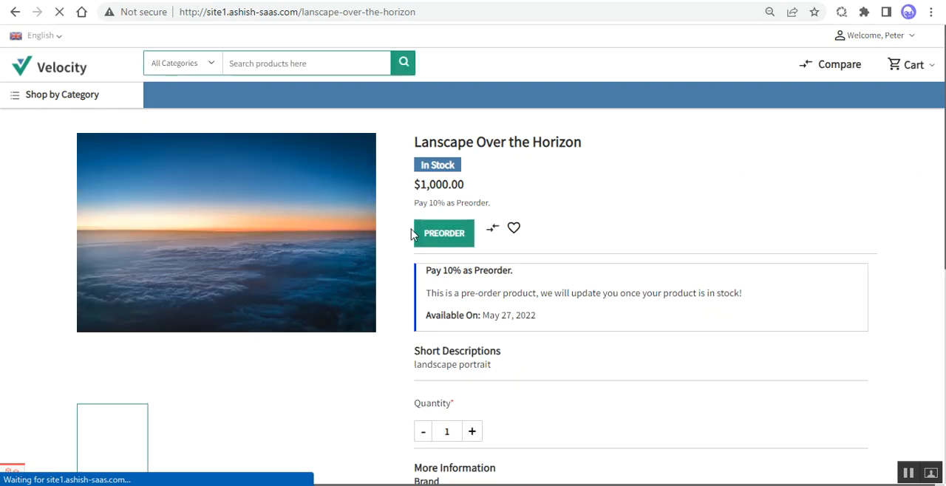
drag(427, 145, 556, 144)
drag(415, 191, 470, 193)
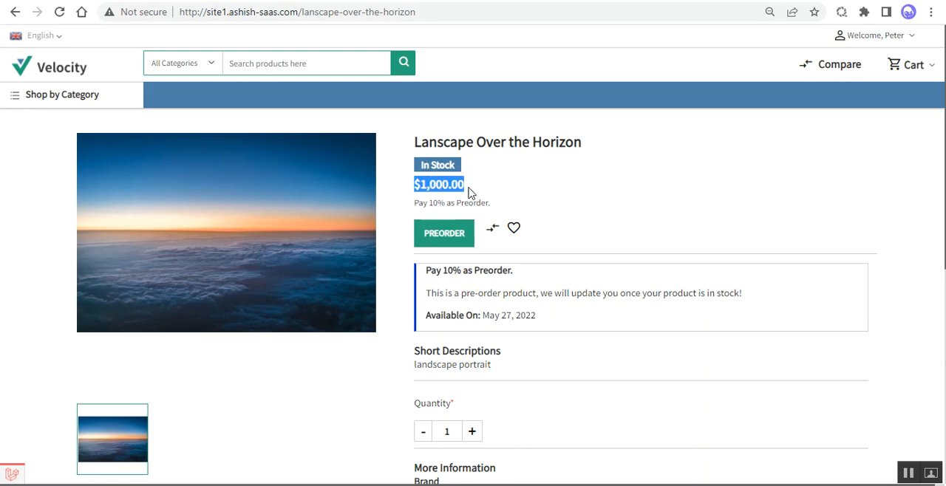
drag(415, 203, 492, 208)
click(492, 209)
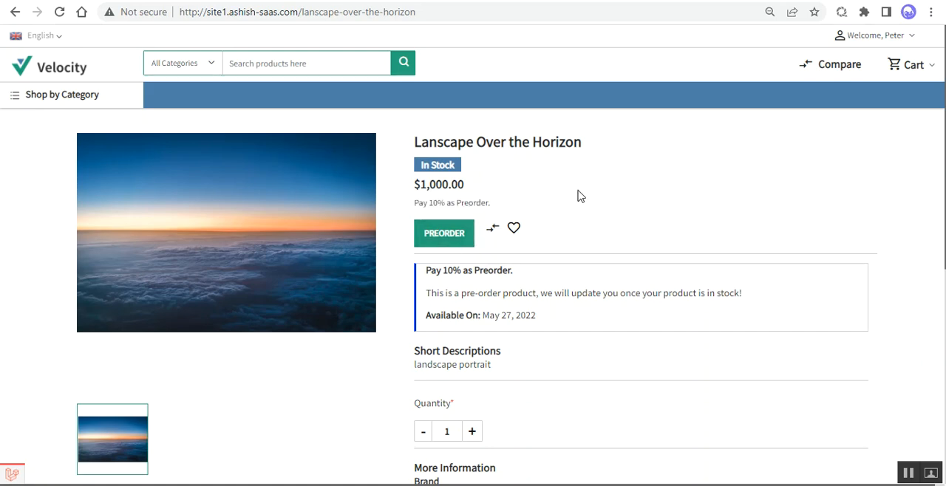
Step: Examine the product's preorder notice, availability date, remaining details and preorder payment percentage
scroll(508, 270, down, 1)
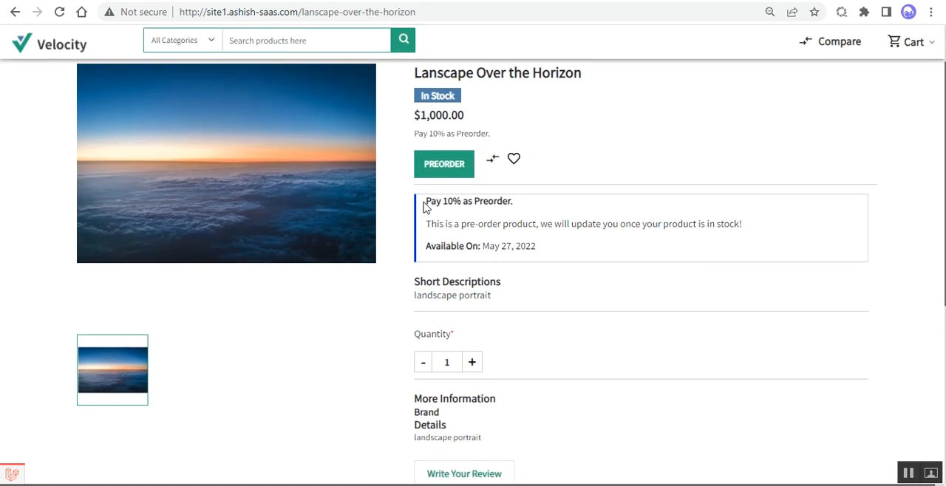
drag(430, 224, 743, 236)
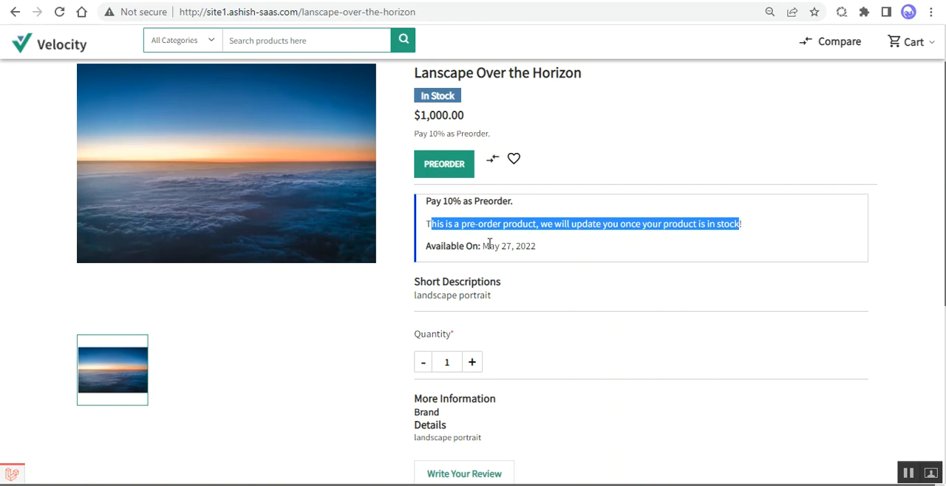
click(537, 230)
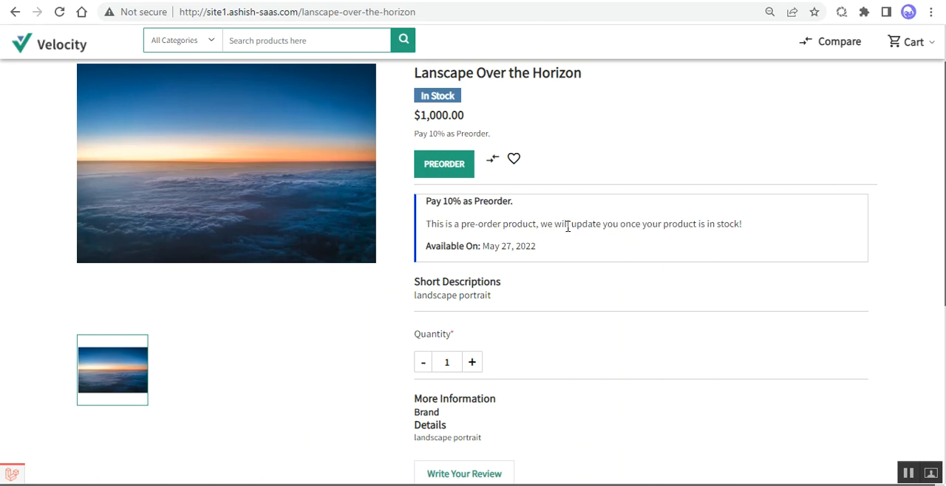
drag(729, 225, 735, 226)
click(745, 229)
drag(425, 248, 534, 247)
click(540, 253)
scroll(506, 291, down, 1)
scroll(506, 292, down, 3)
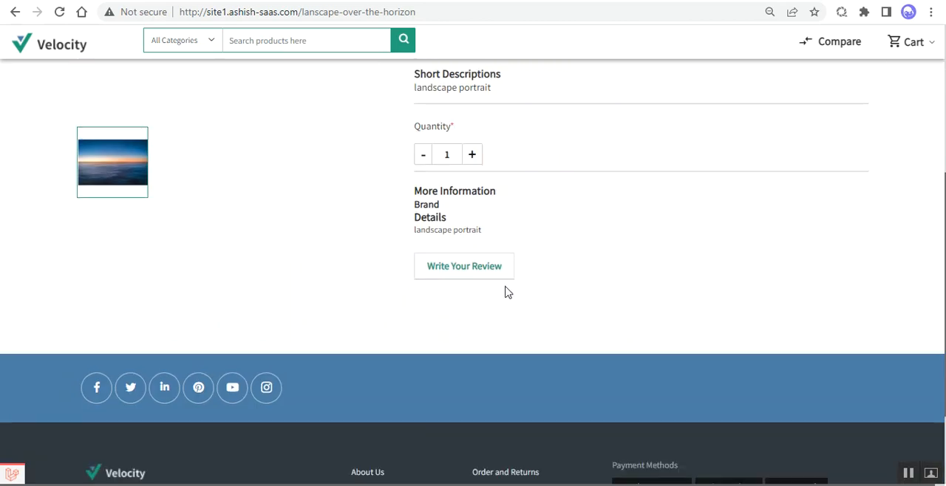
scroll(505, 291, up, 4)
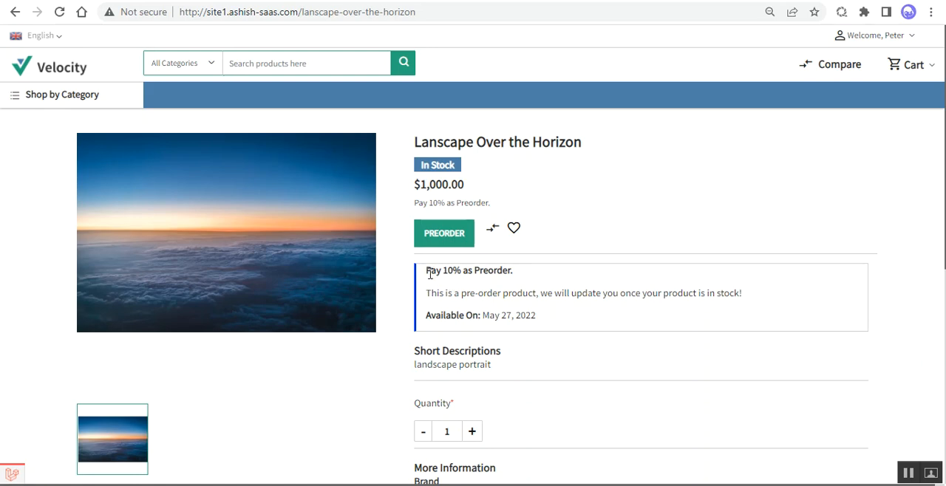
drag(427, 271, 517, 274)
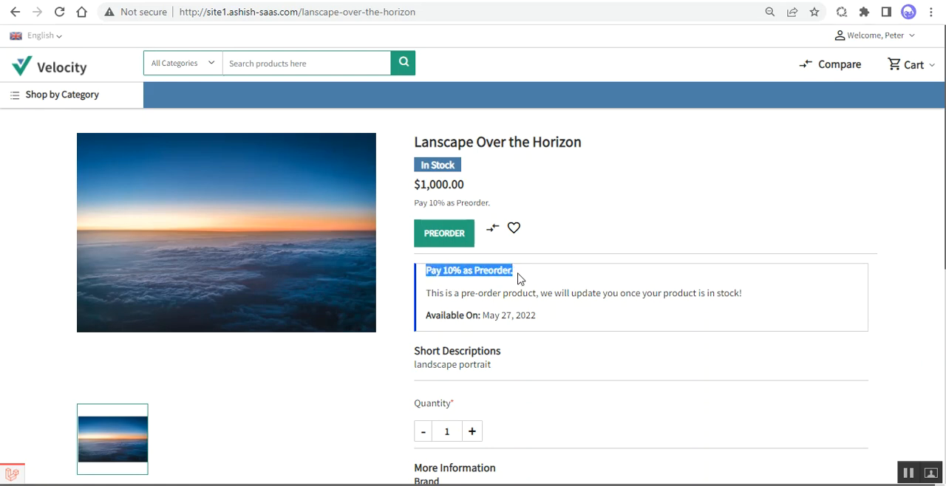
click(528, 269)
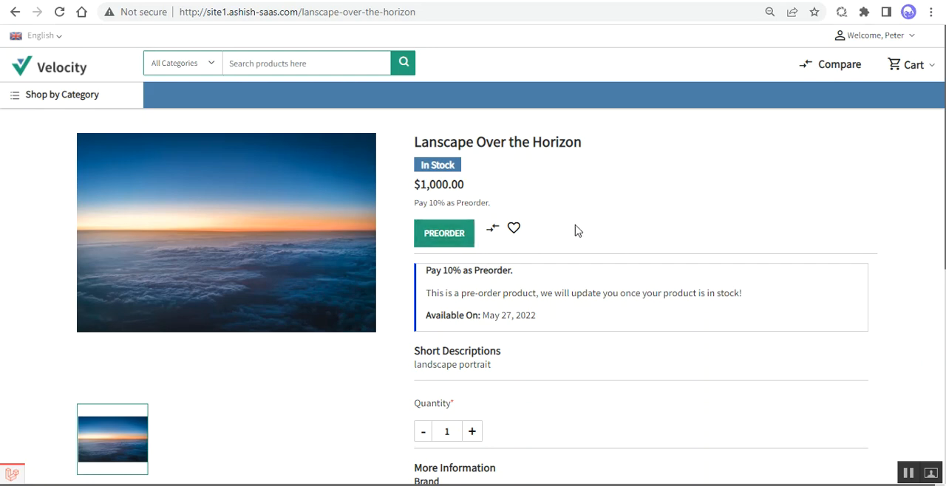
Step: Preorder one unit of Lanscape Over the Horizon and view it in the cart preview
click(449, 235)
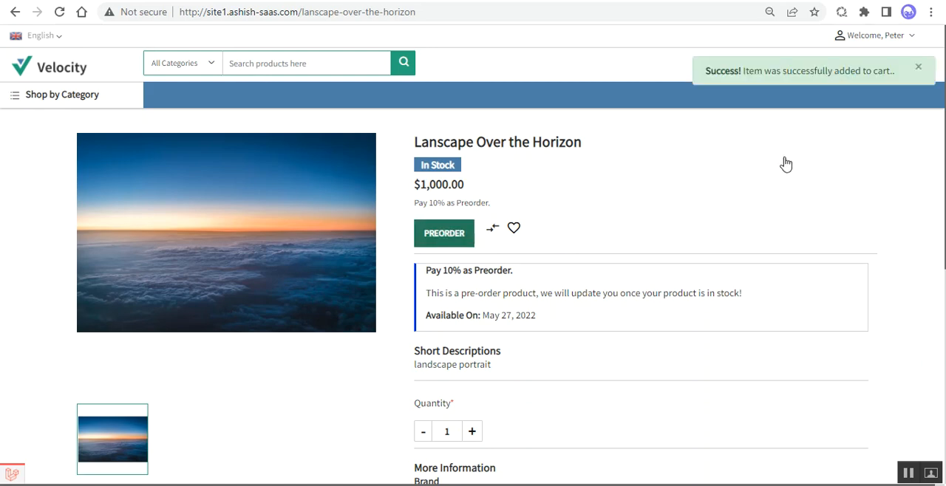
click(919, 71)
click(932, 68)
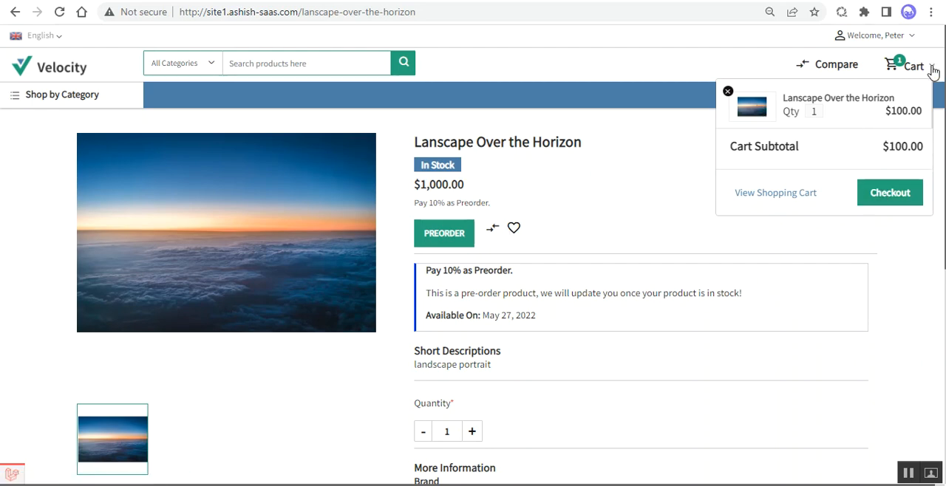
Step: Preorder a second unit of the product and compare the cart subtotal with the full product price
click(446, 234)
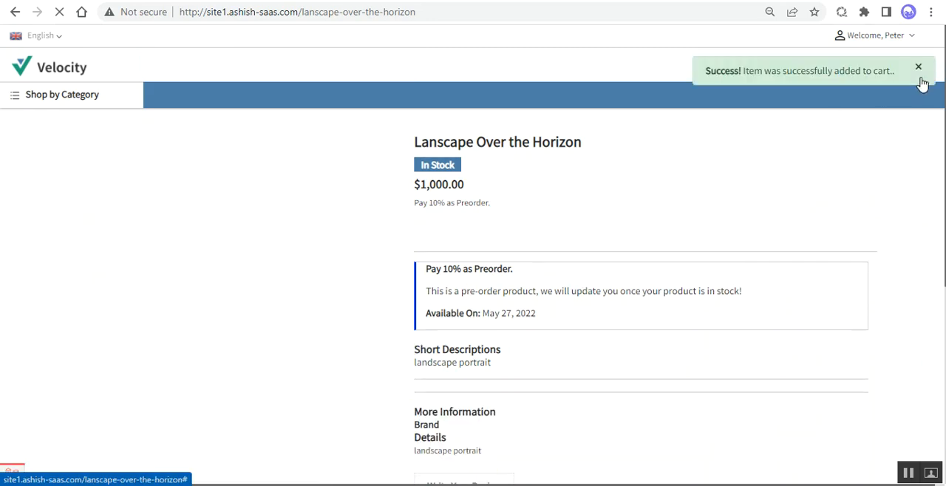
click(919, 70)
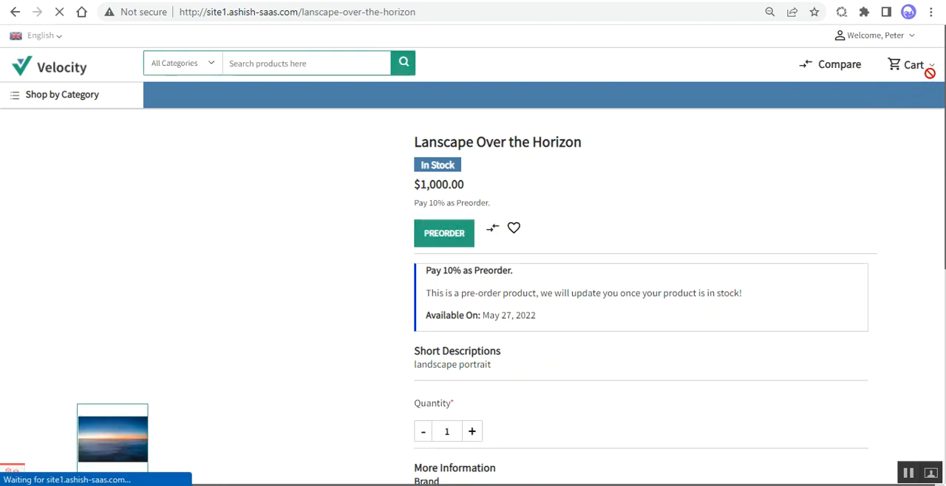
click(931, 68)
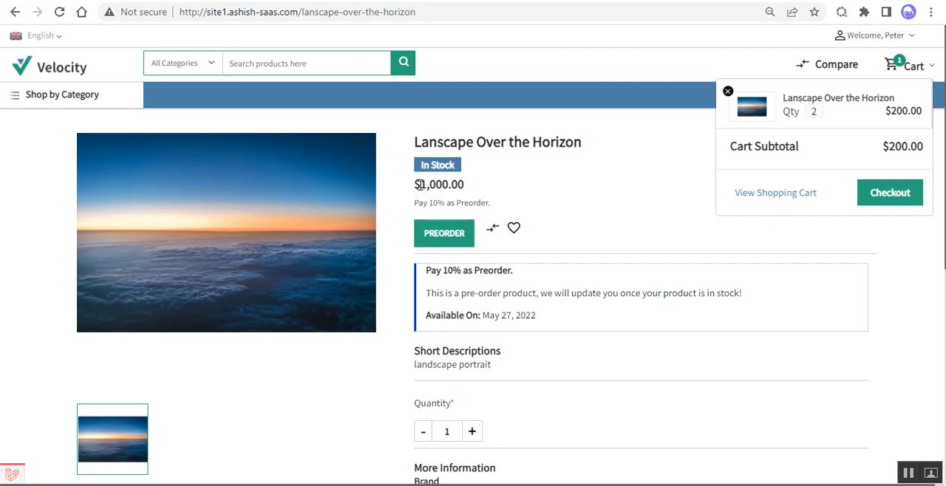
drag(420, 185, 466, 184)
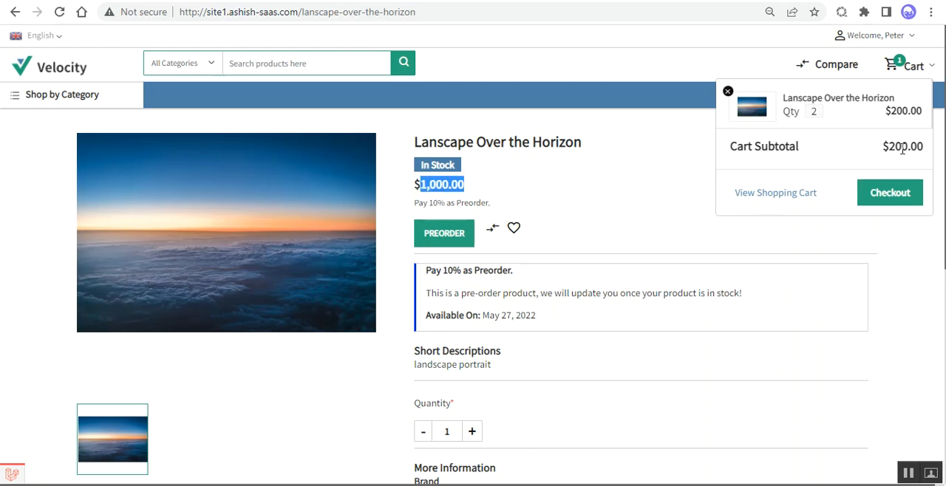
click(650, 219)
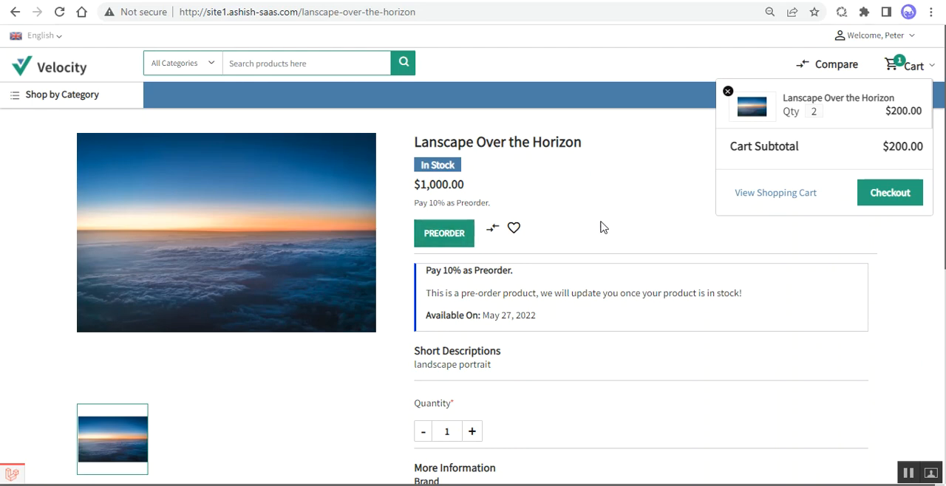
Step: Try to preorder a third unit and remove the product from the cart
click(440, 238)
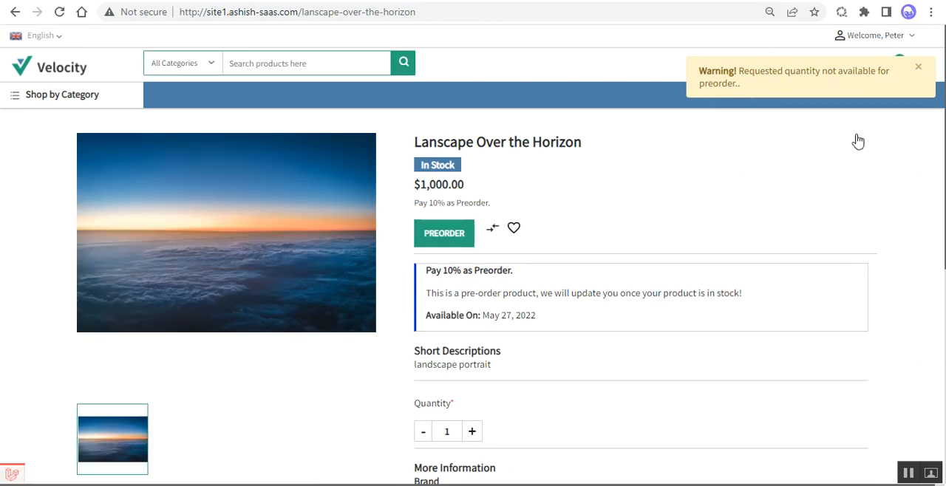
click(919, 68)
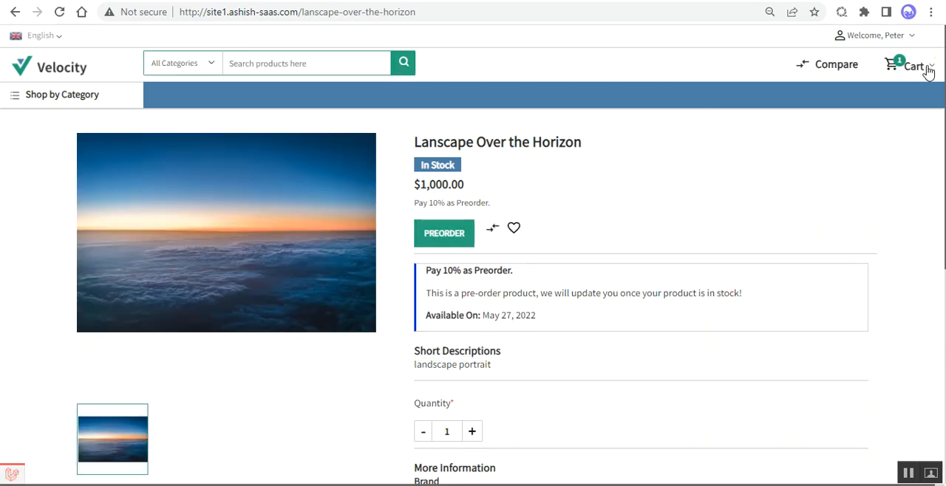
click(916, 73)
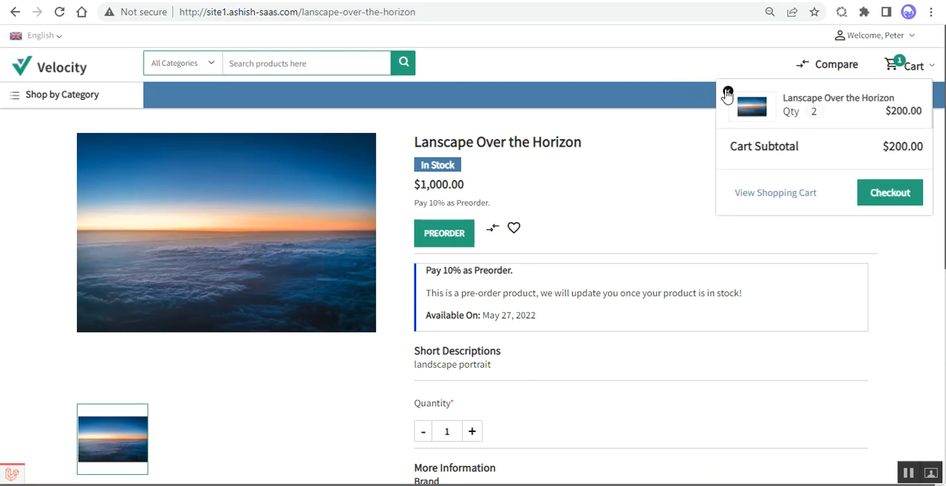
click(727, 91)
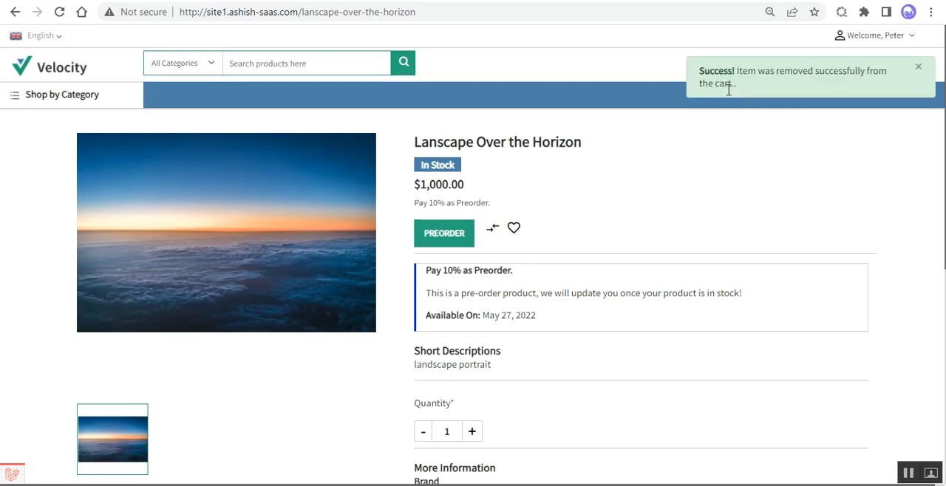
click(917, 66)
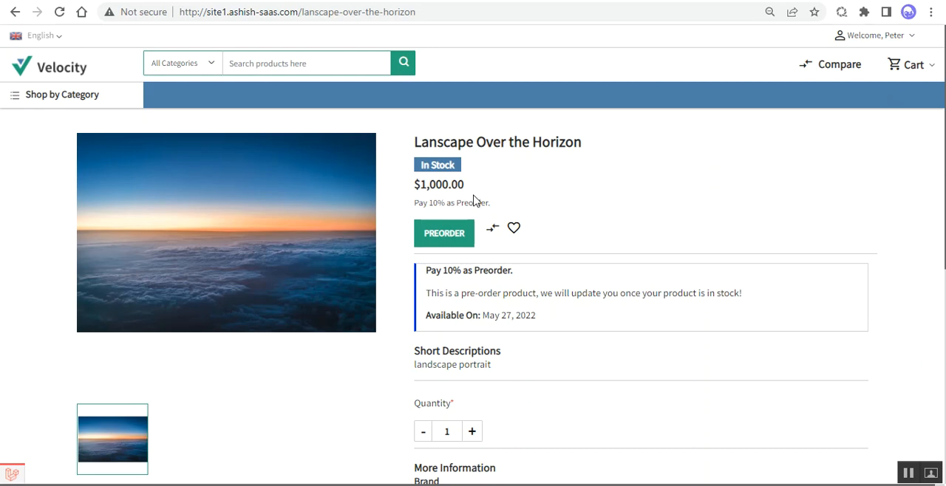
Step: Preorder a single unit of Lanscape Over the Horizon and proceed to checkout from the cart preview
click(444, 236)
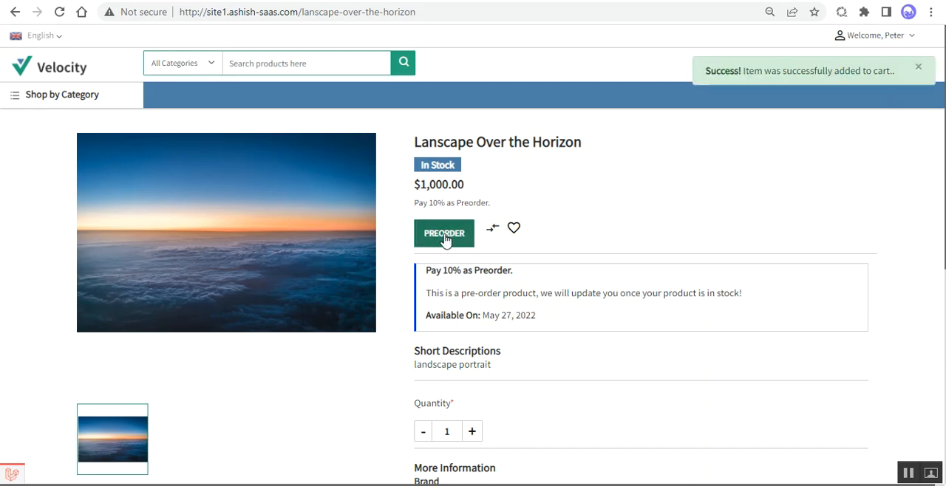
click(919, 69)
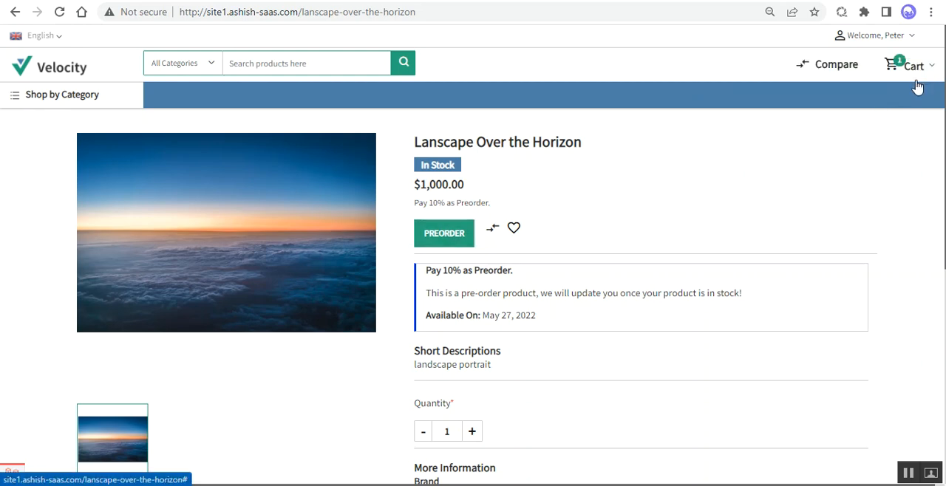
click(928, 68)
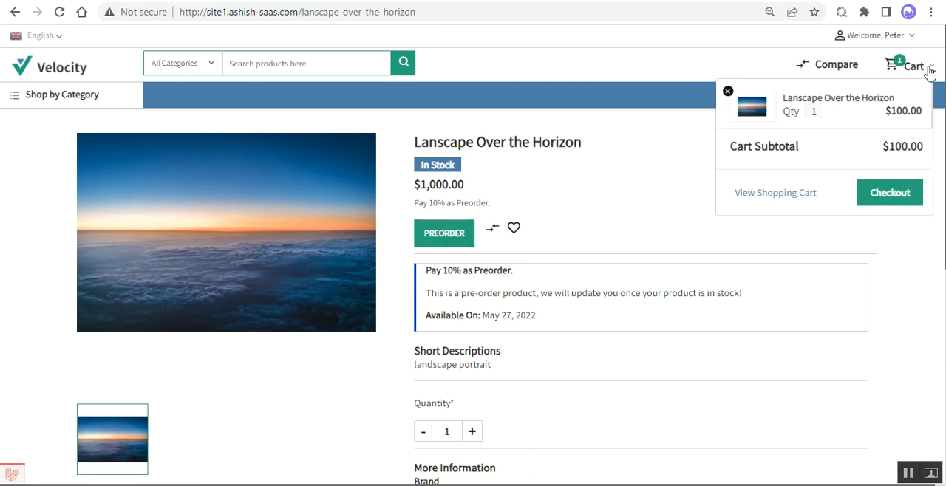
click(886, 198)
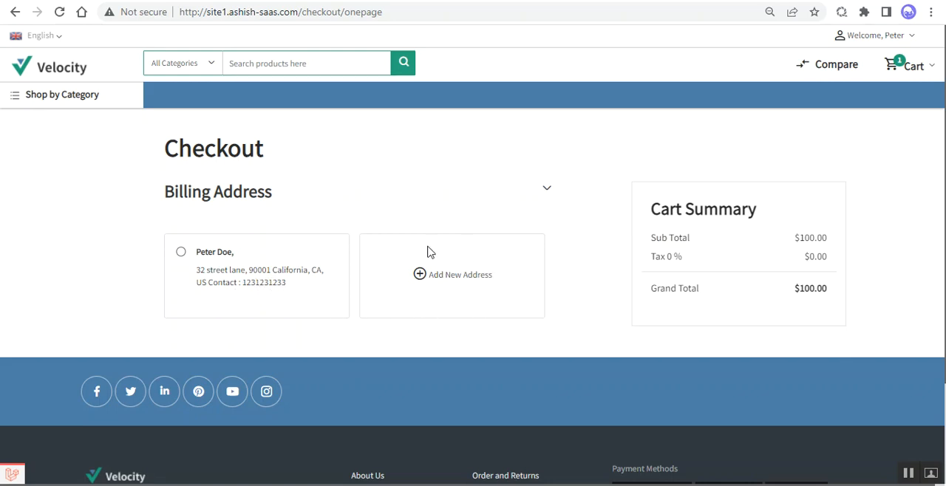
Step: Select the saved billing address and choose Flat Rate shipping for the preorder
click(181, 254)
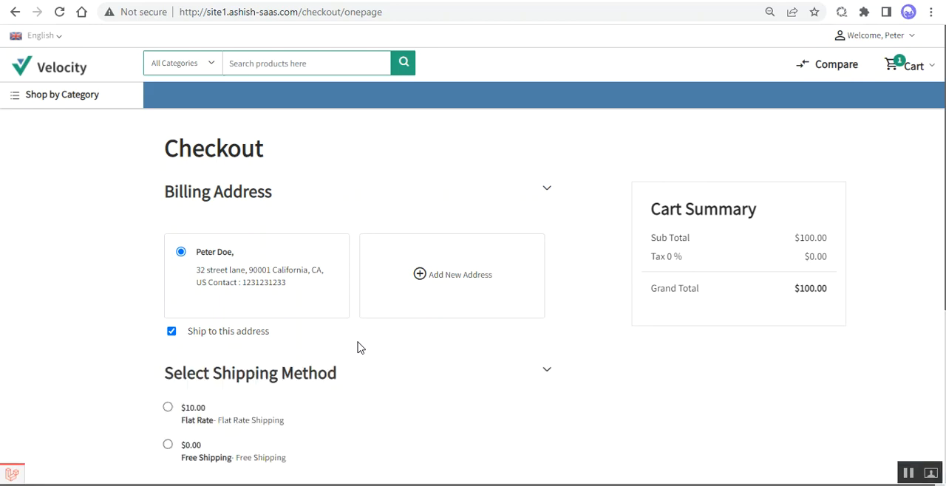
scroll(360, 347, down, 2)
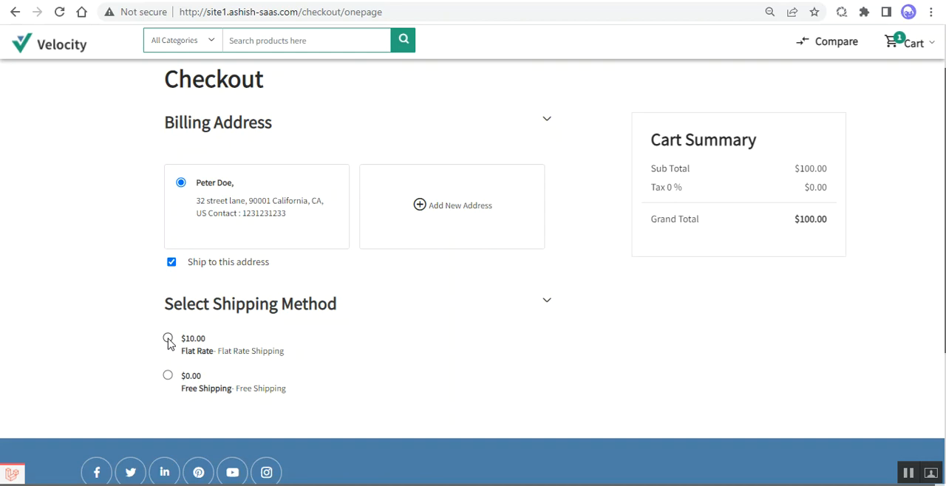
click(168, 339)
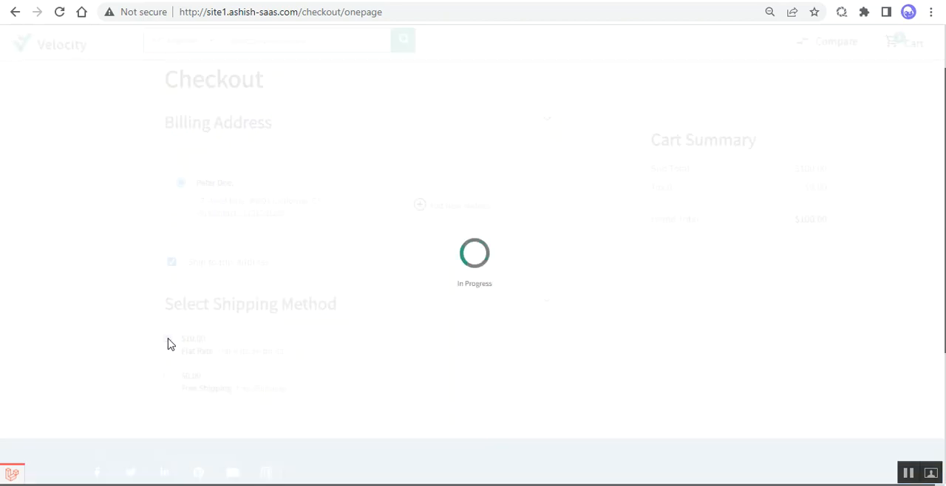
Step: Choose Cash On Delivery as the payment method and review the delivery charges in the cart summary
scroll(222, 361, down, 3)
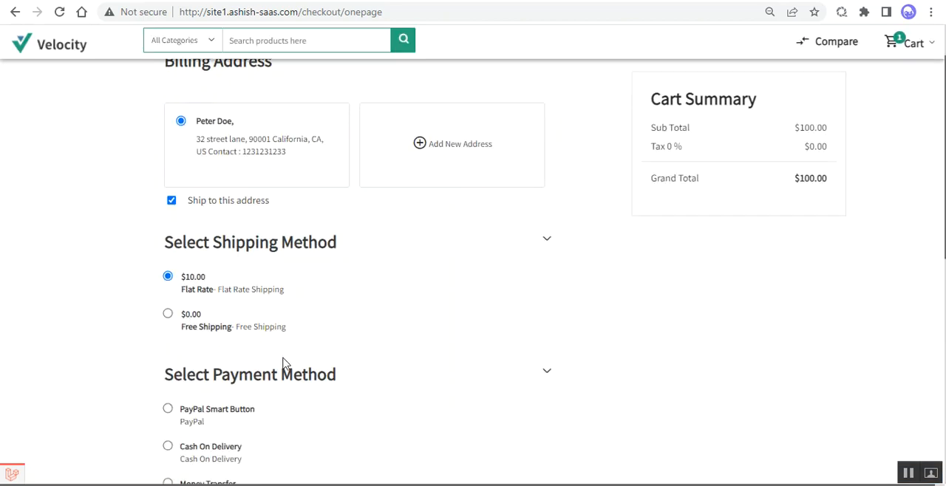
click(168, 300)
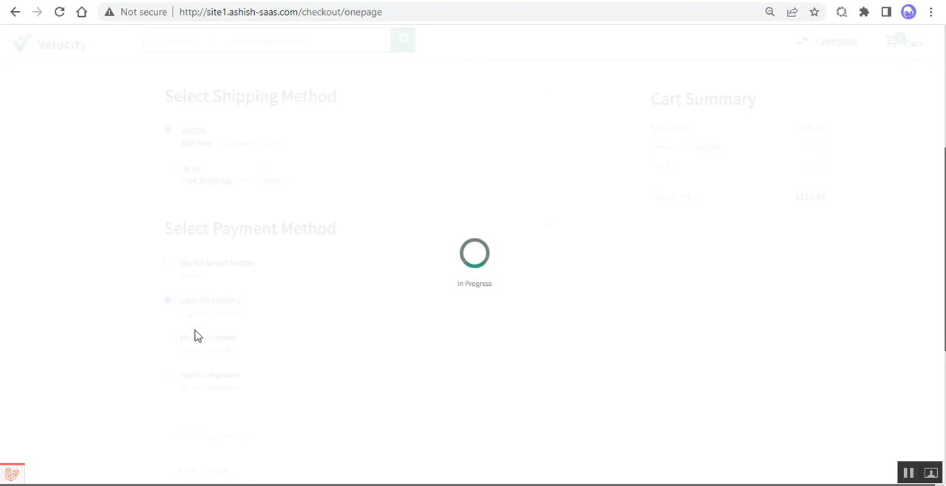
scroll(185, 315, down, 5)
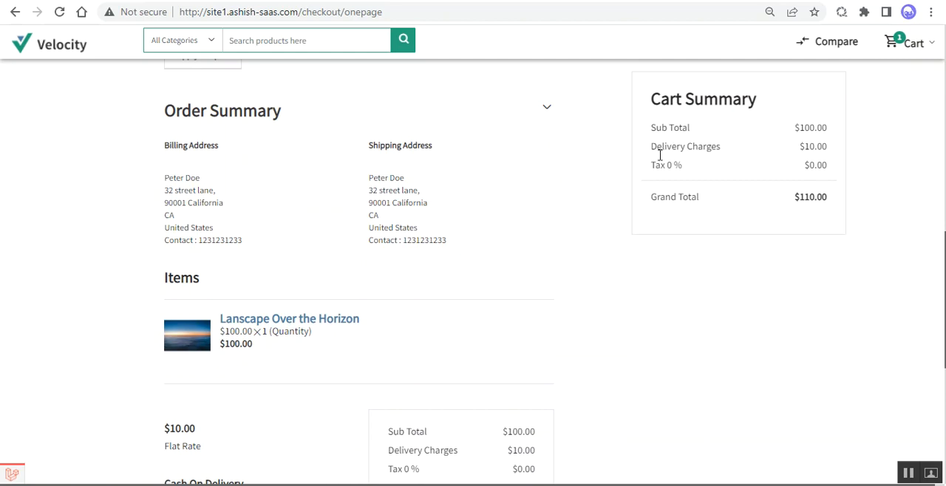
drag(661, 146, 804, 153)
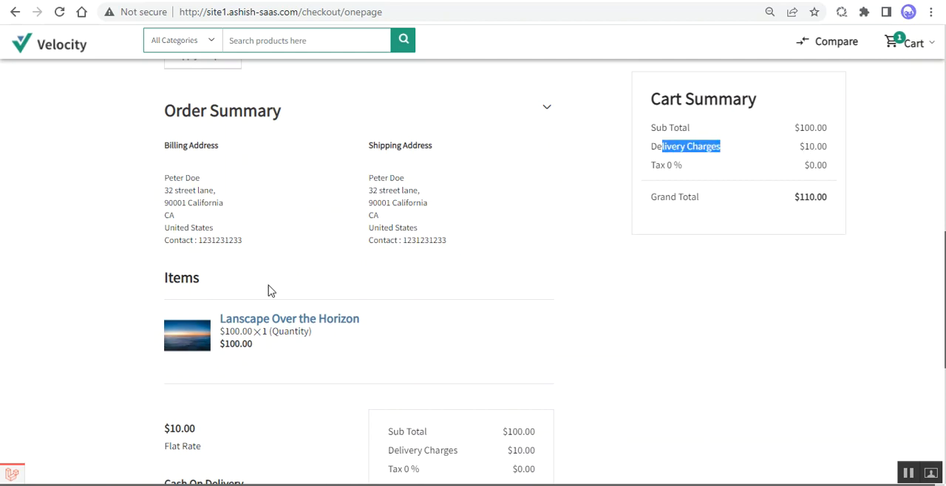
Step: Check the shipping and payment methods in the order summary, and place the preorder
scroll(260, 294, down, 2)
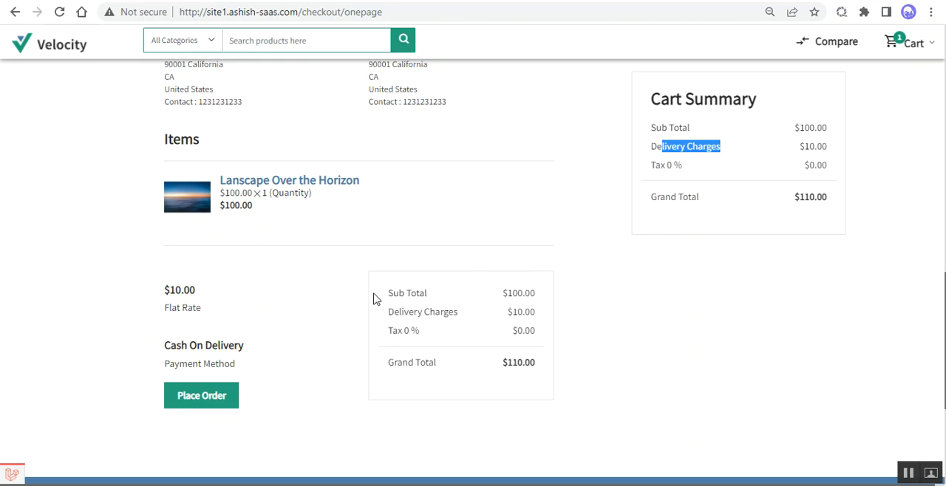
scroll(266, 311, down, 1)
scroll(268, 312, down, 1)
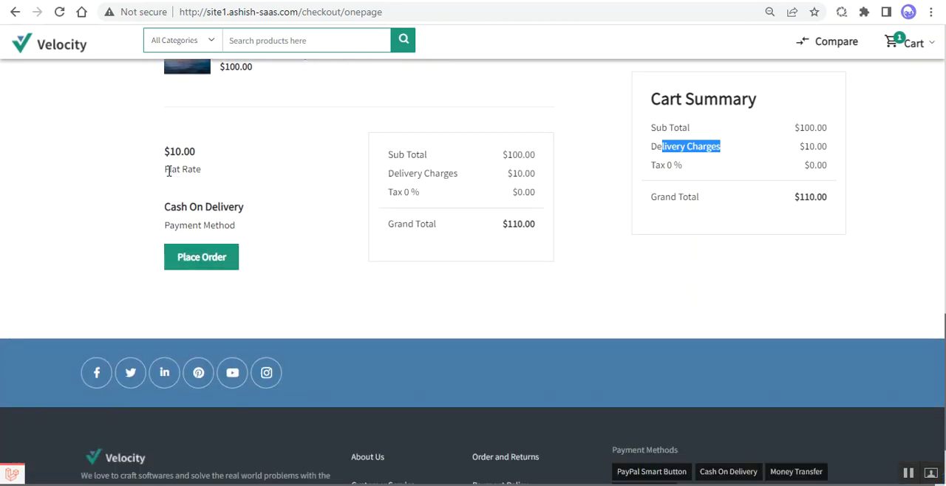
drag(168, 171, 200, 171)
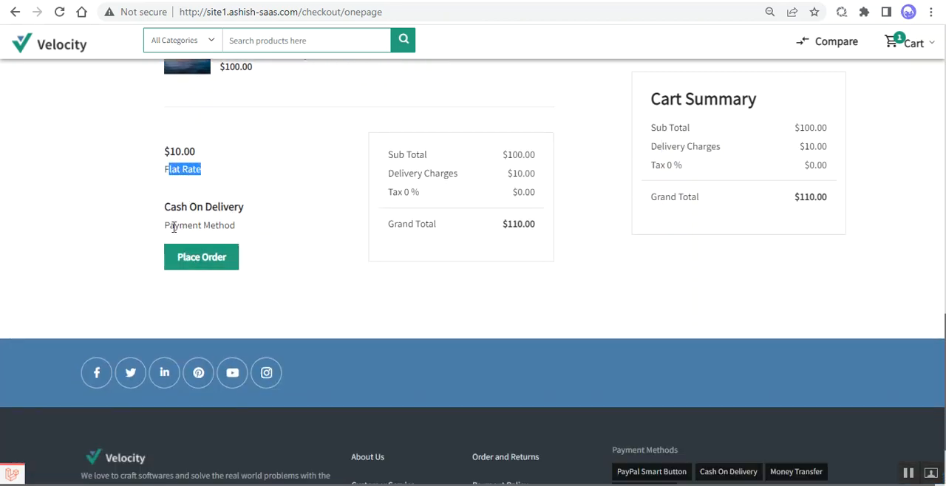
drag(170, 226, 235, 226)
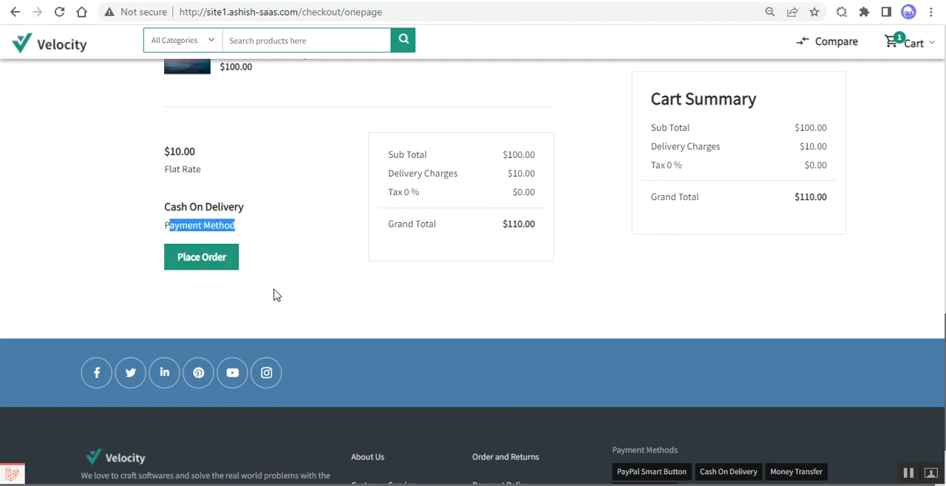
click(205, 261)
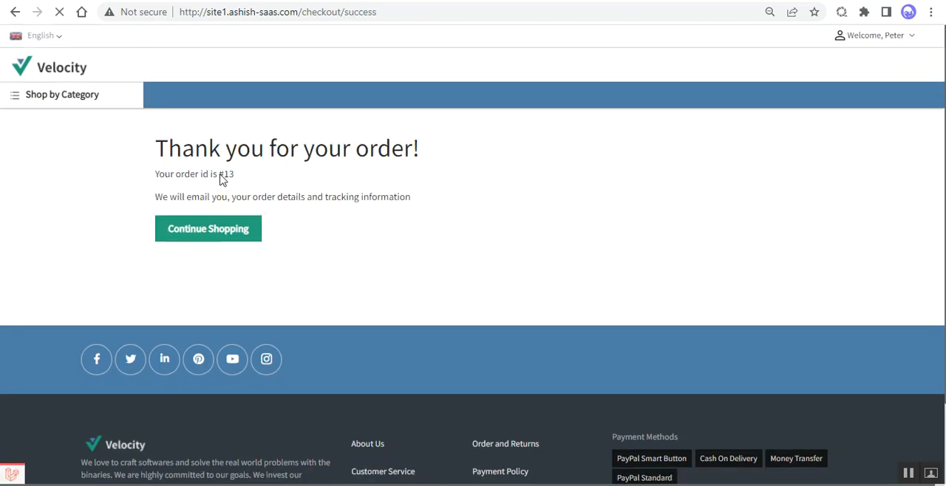
double_click(229, 173)
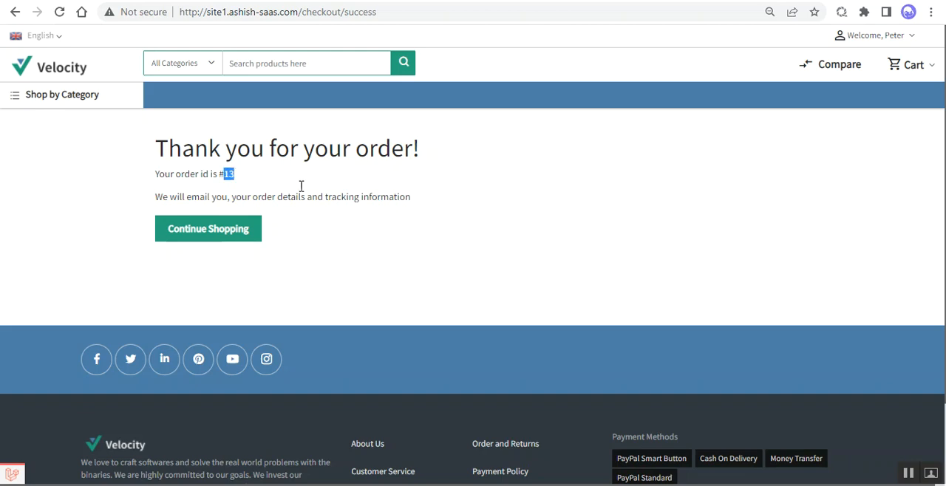
Step: Open the customer's order list and check the newest order's ID, date and total
click(910, 42)
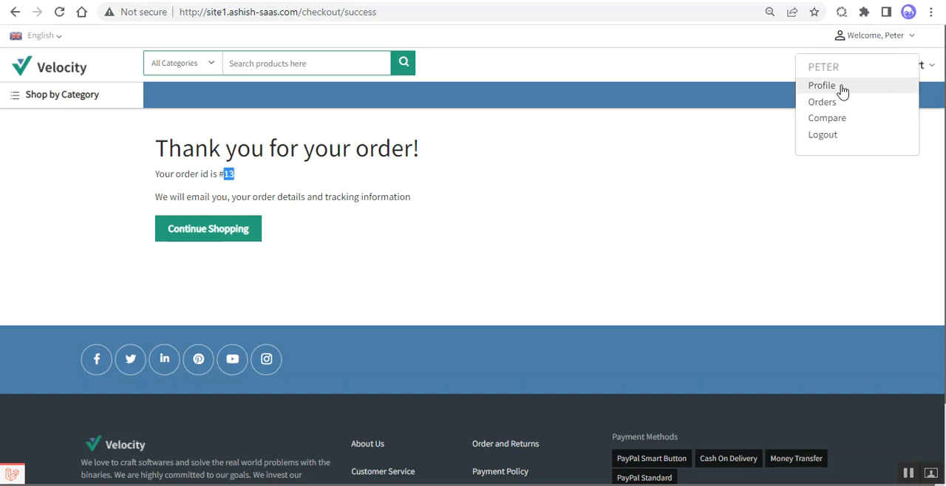
click(826, 103)
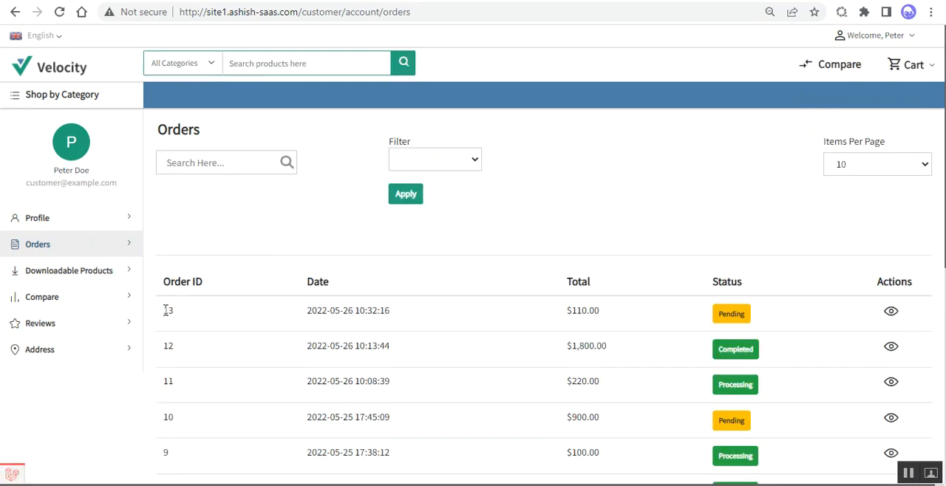
drag(166, 310, 174, 311)
drag(312, 312, 355, 313)
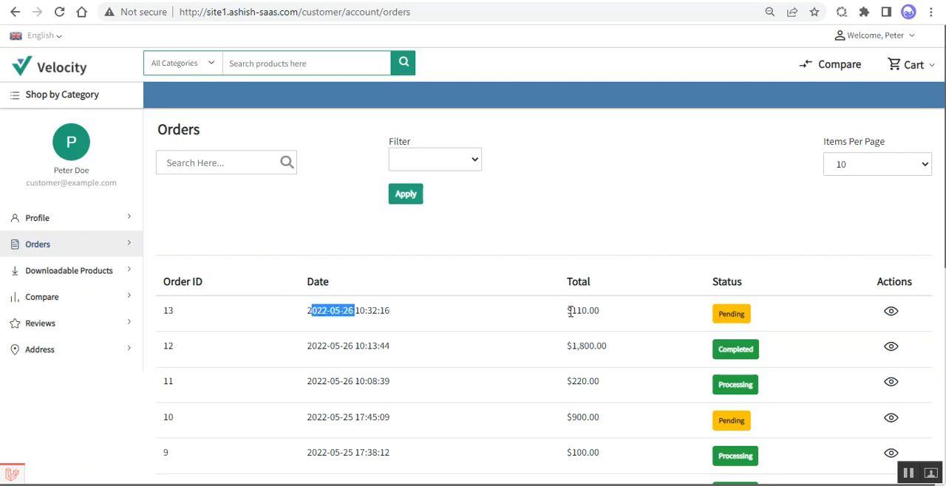
drag(569, 312, 600, 316)
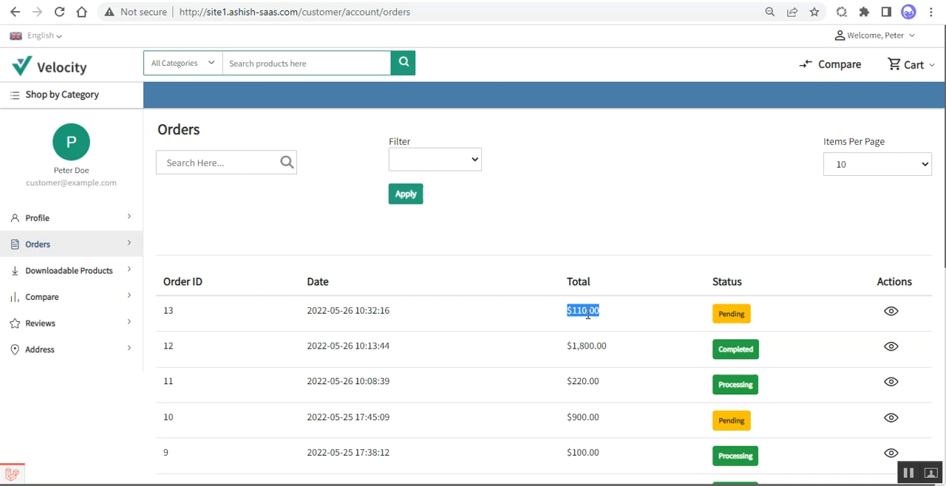
Step: Open the newest order's details and examine its preorder type and status, item price, shipping charge and total due
click(890, 314)
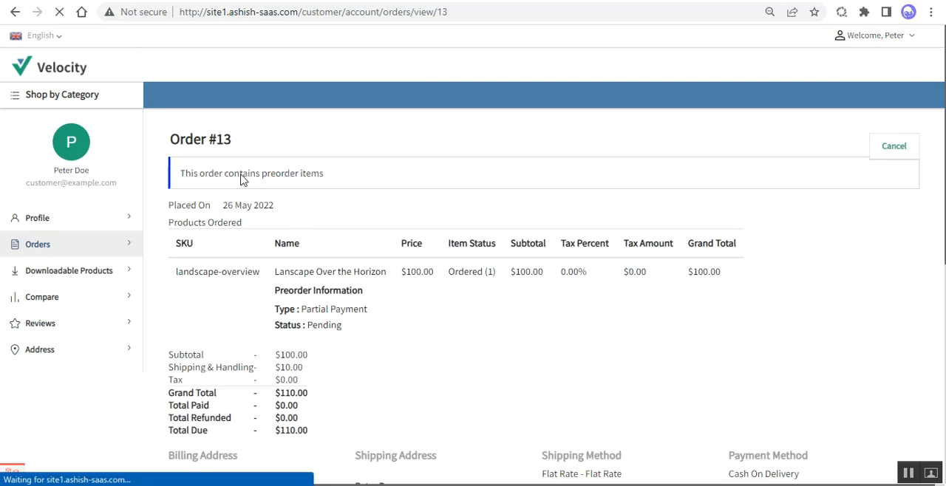
drag(205, 202, 389, 217)
scroll(344, 220, down, 3)
scroll(346, 219, up, 1)
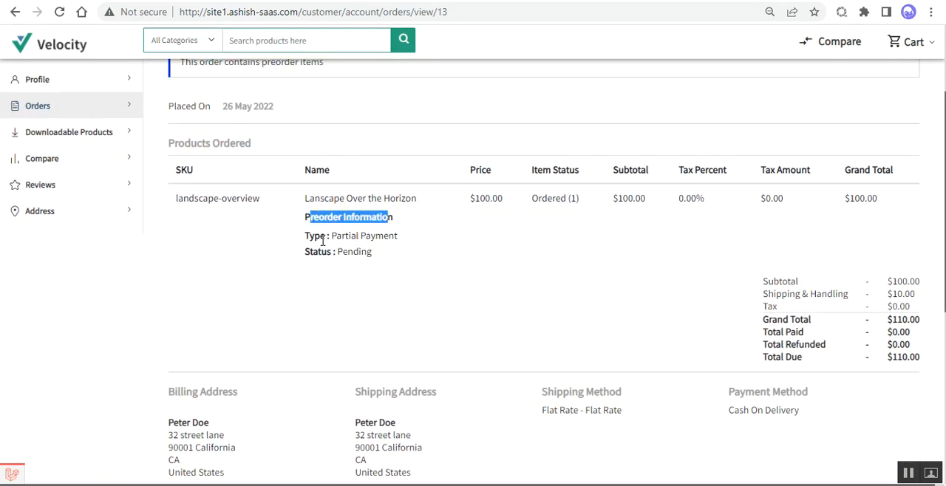
drag(331, 237, 396, 236)
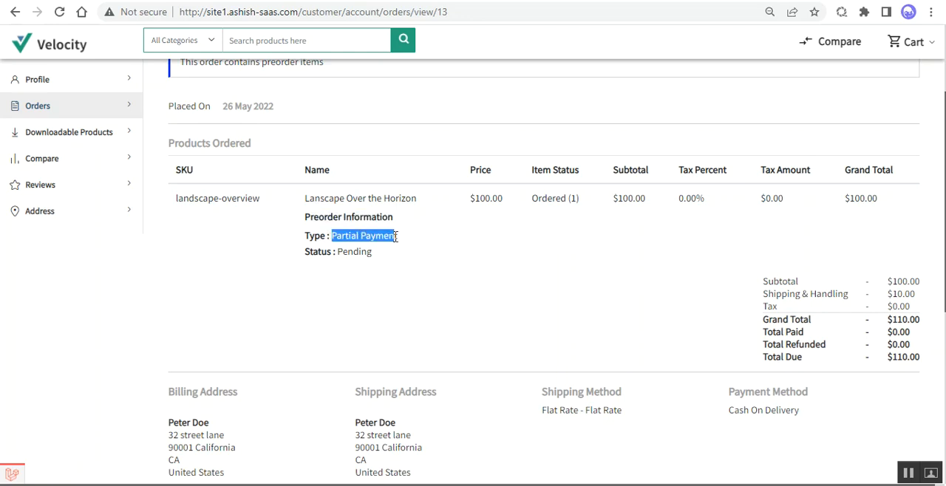
drag(337, 253, 374, 253)
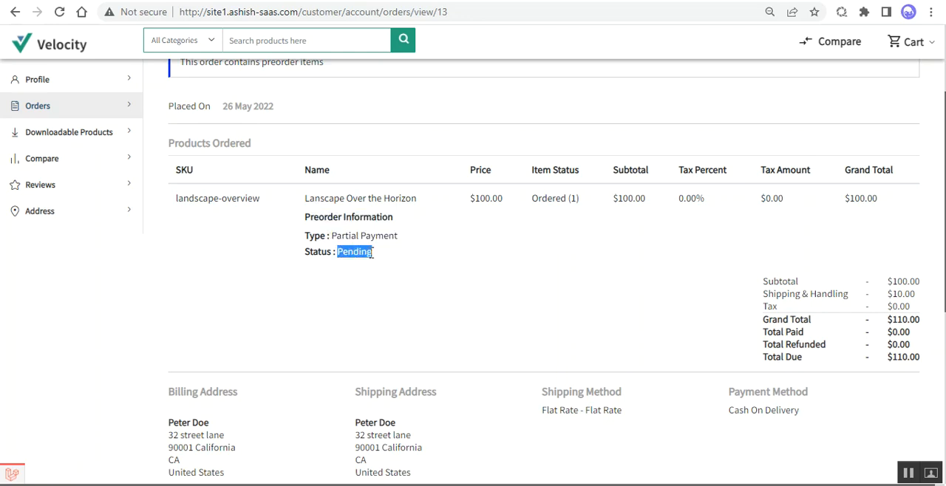
drag(489, 200, 503, 200)
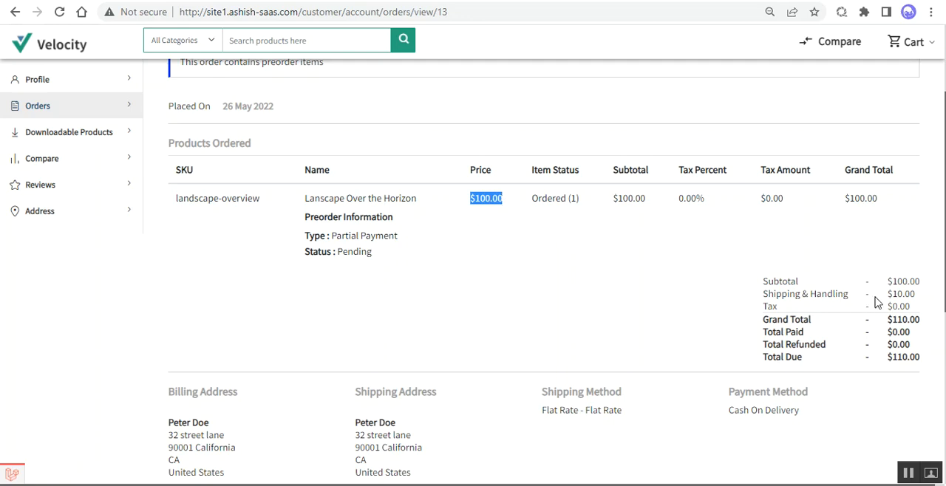
drag(876, 302, 920, 302)
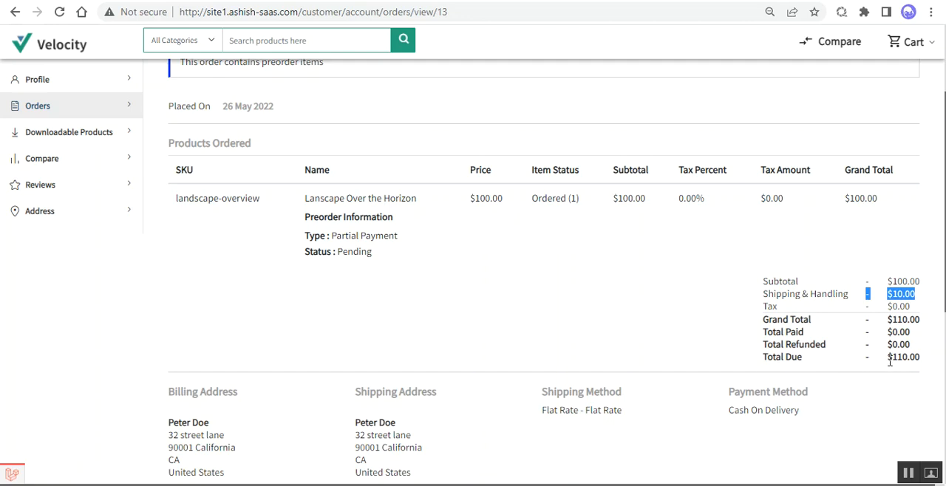
drag(889, 362, 921, 363)
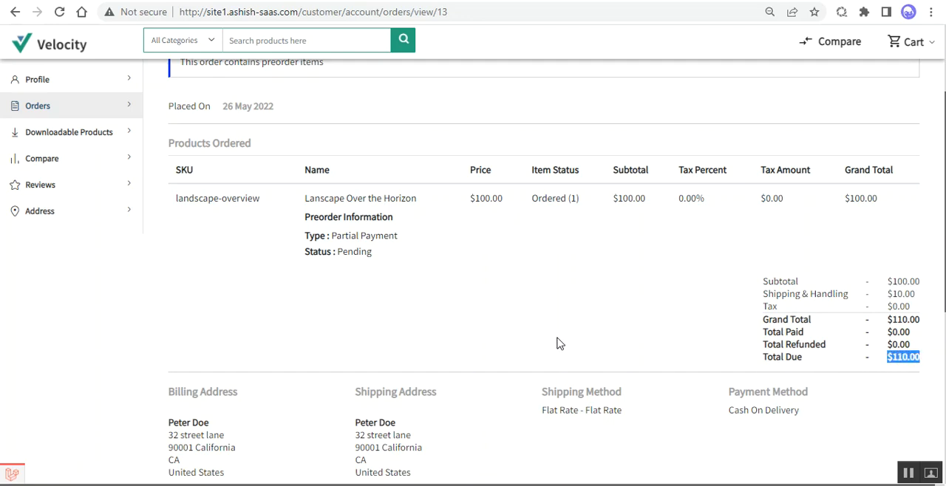
scroll(559, 344, up, 2)
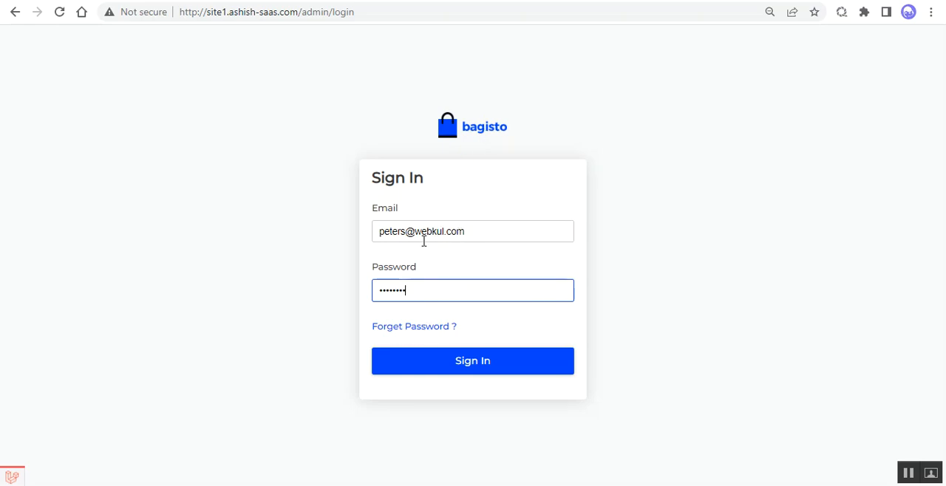
Step: Sign in to the Bagisto admin panel and open the Preorder configuration settings
click(435, 367)
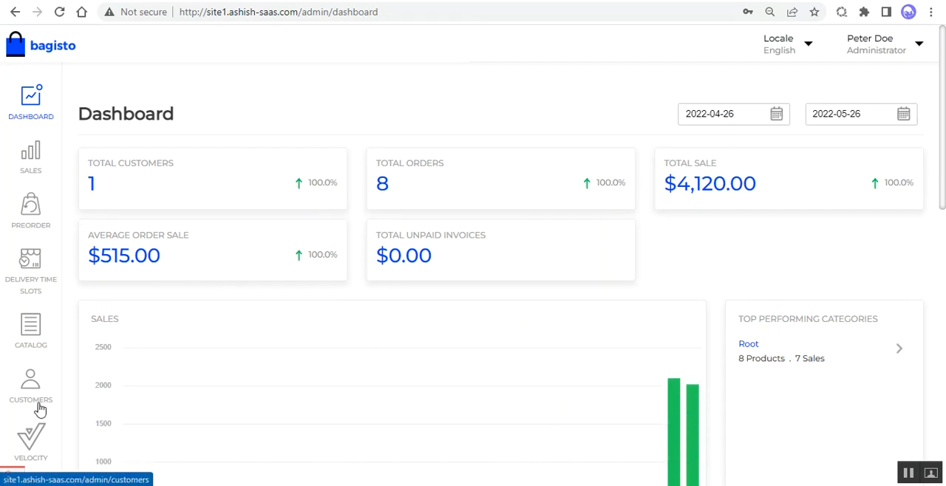
scroll(37, 425, down, 3)
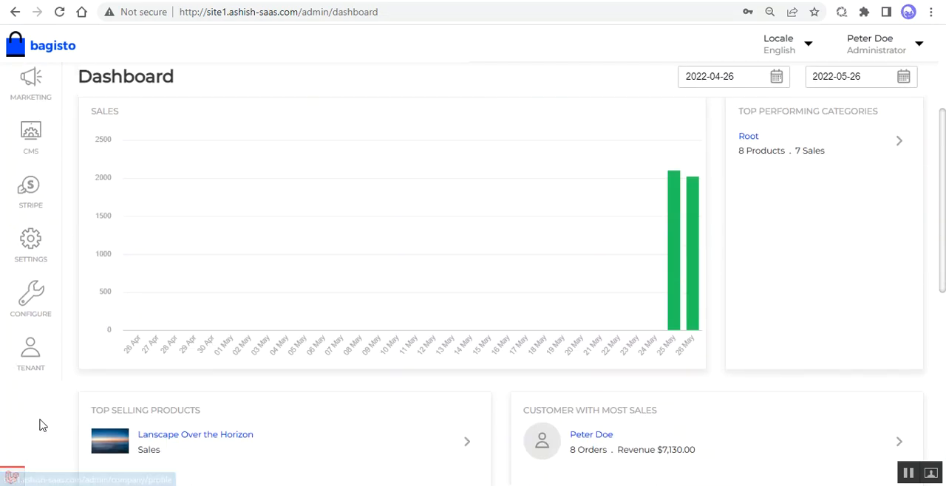
click(35, 301)
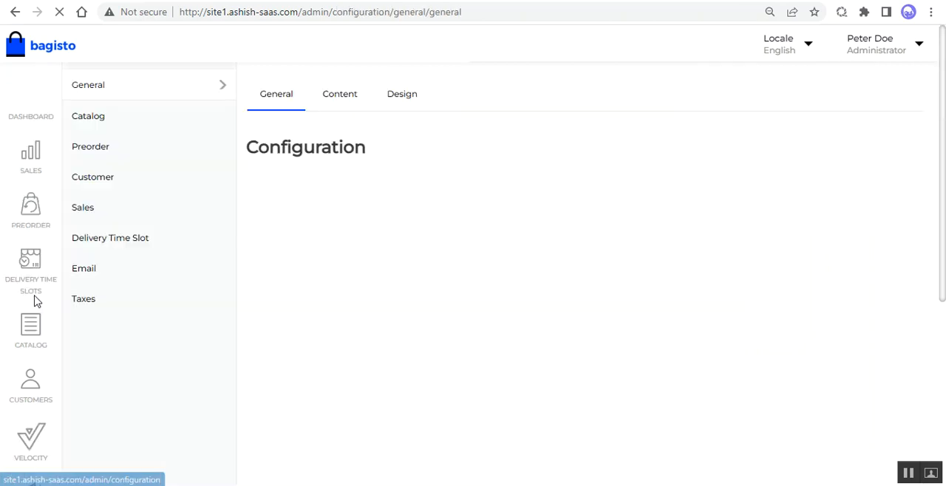
click(105, 152)
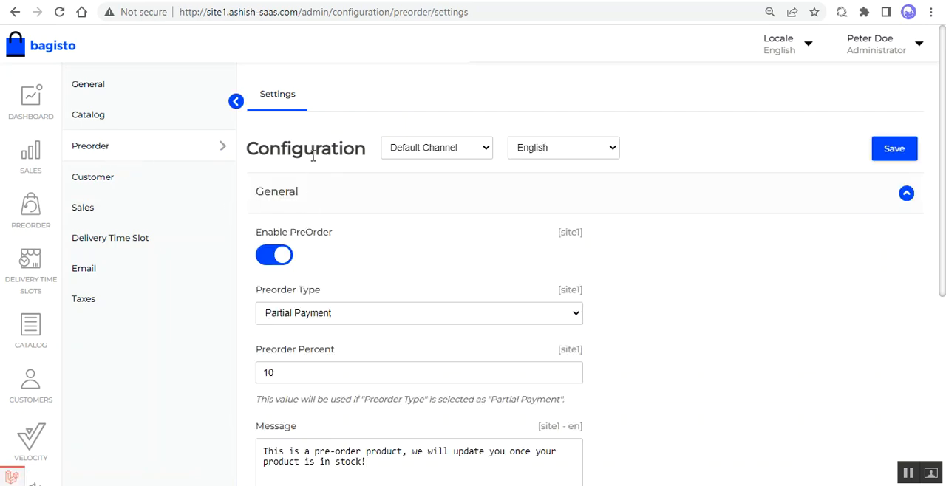
Step: Examine the available Preorder Type options, the Preorder Percent value and its usage note in the general settings
scroll(316, 257, down, 1)
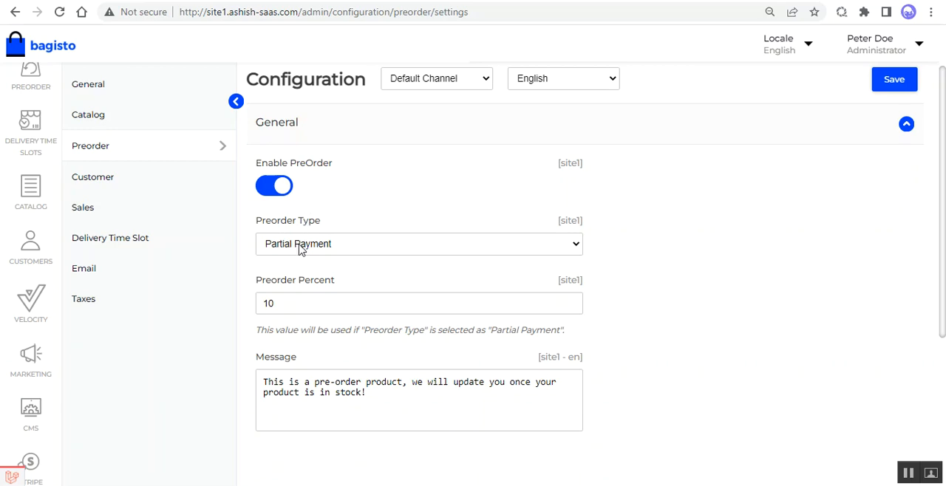
drag(266, 225, 319, 227)
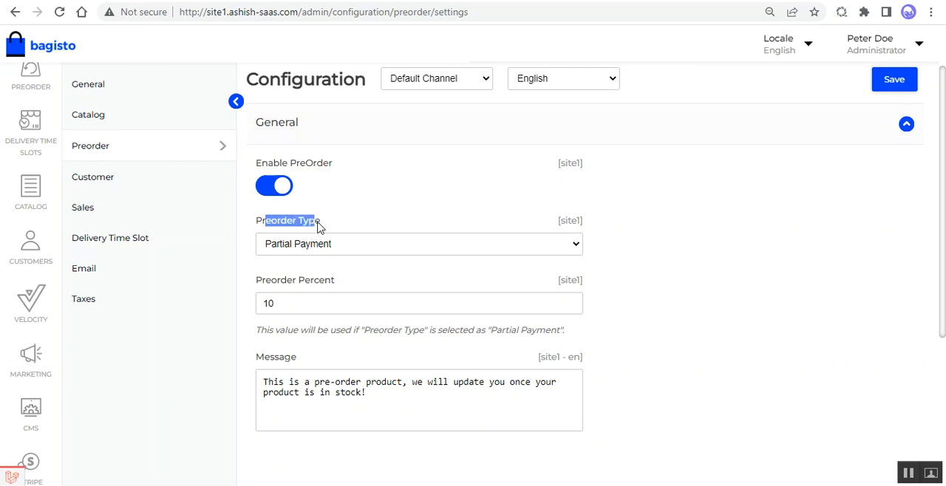
click(351, 251)
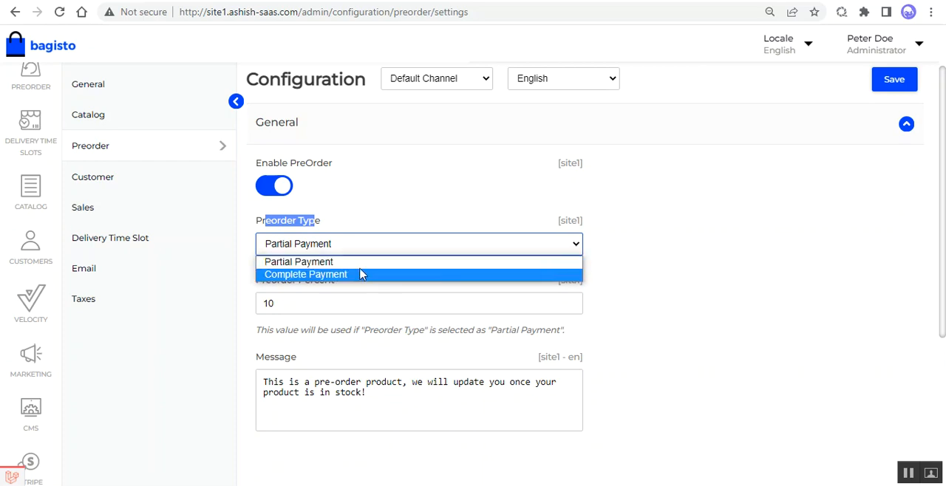
click(653, 192)
click(652, 191)
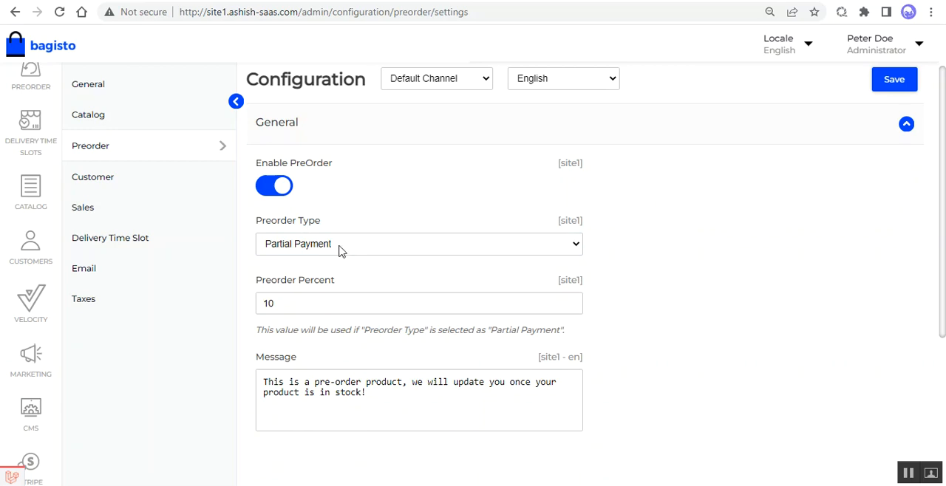
click(341, 252)
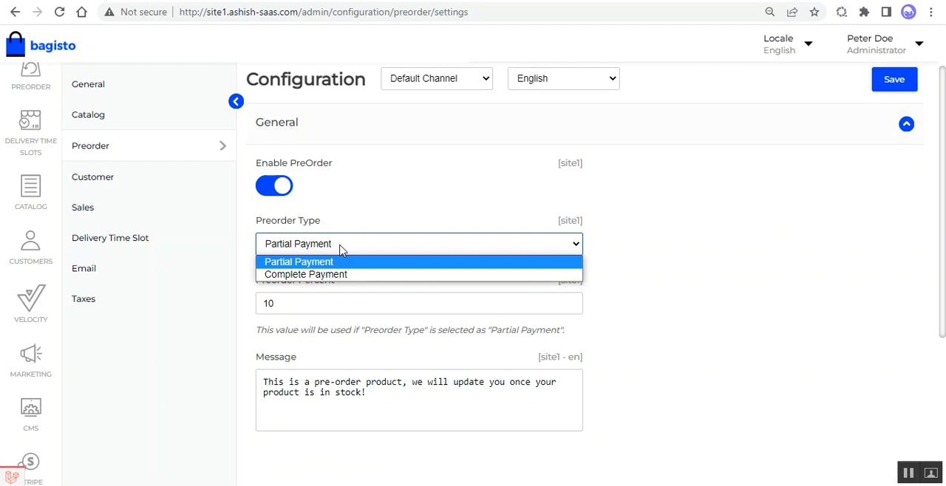
click(341, 251)
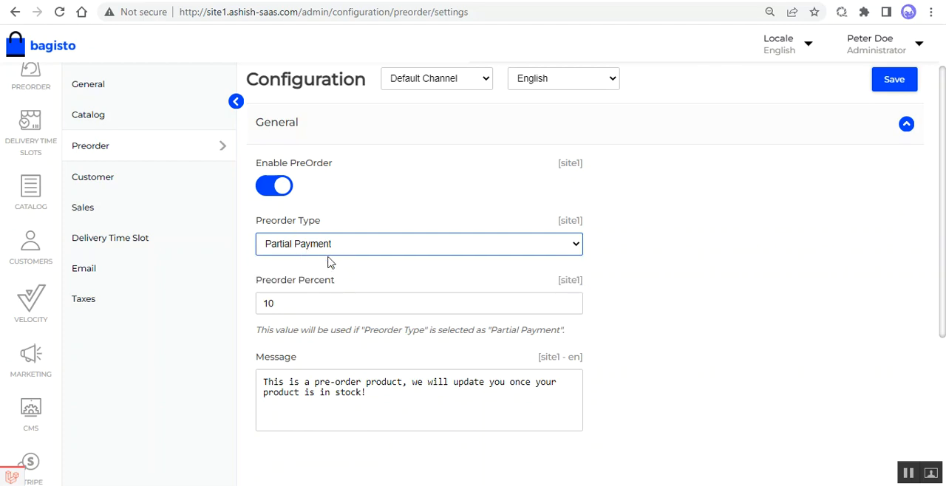
drag(265, 286, 332, 286)
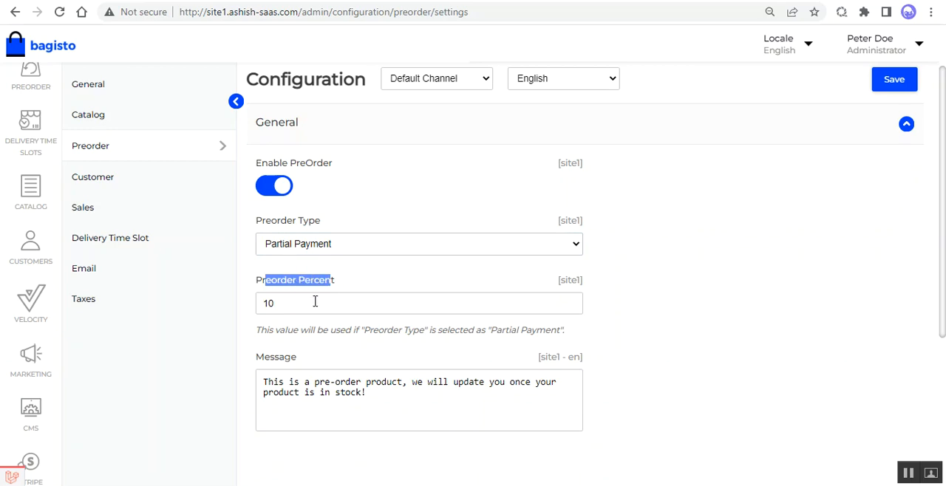
drag(278, 309, 254, 311)
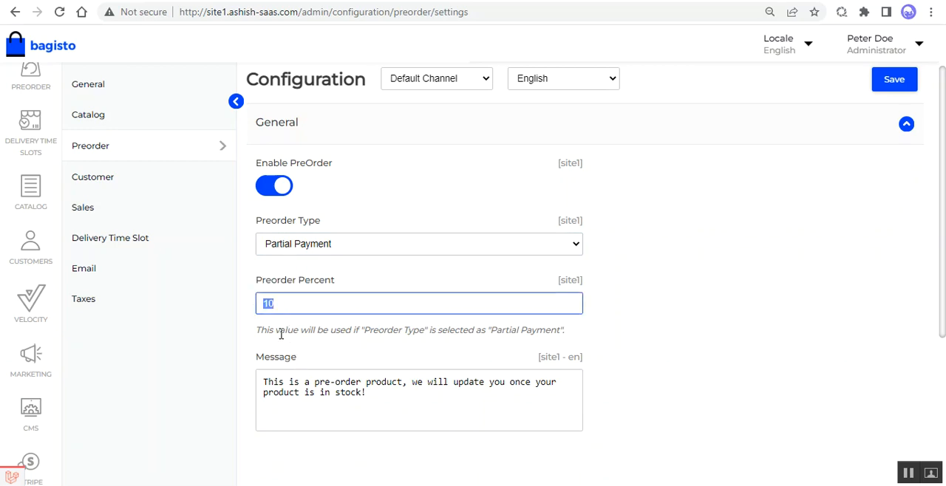
drag(278, 330, 357, 334)
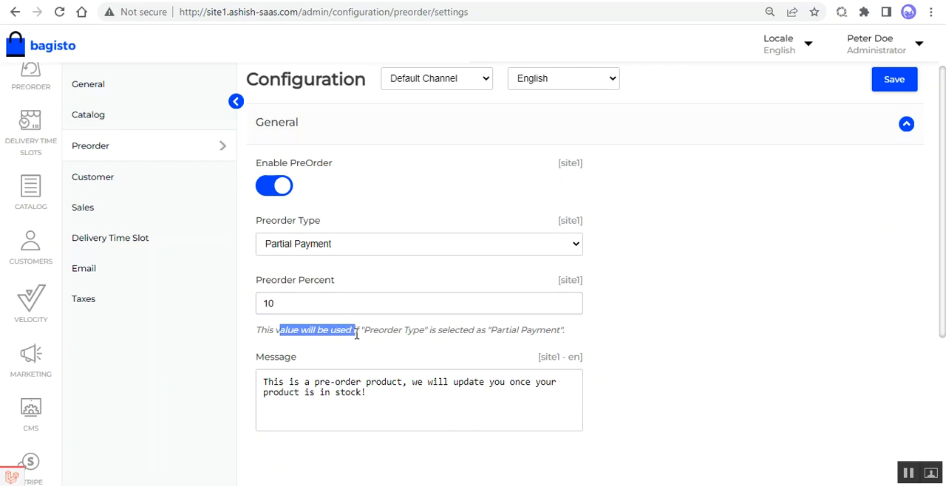
Step: Try Complete Payment as the Preorder Type, and switch it back to Partial Payment
click(319, 247)
click(318, 276)
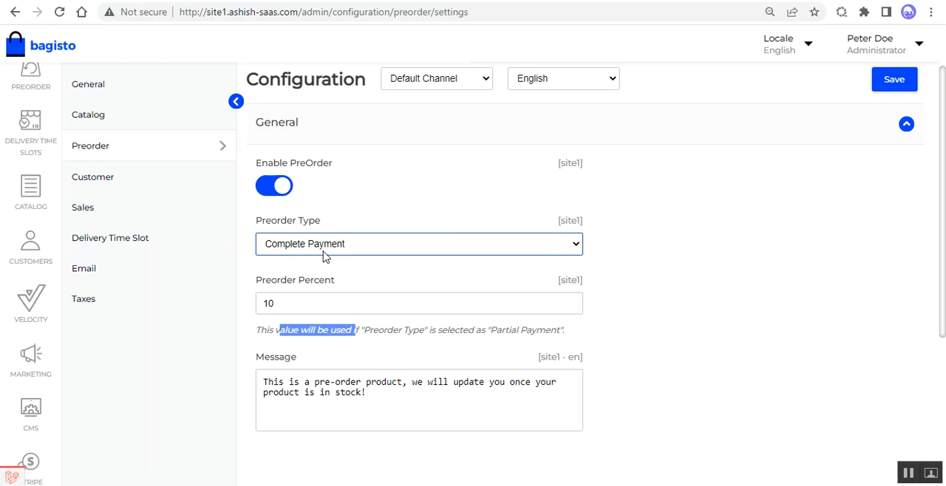
click(320, 249)
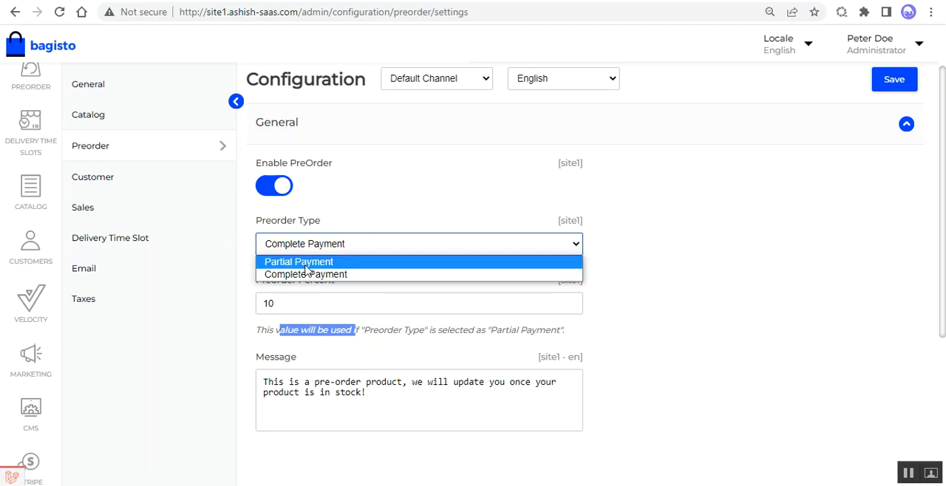
click(308, 265)
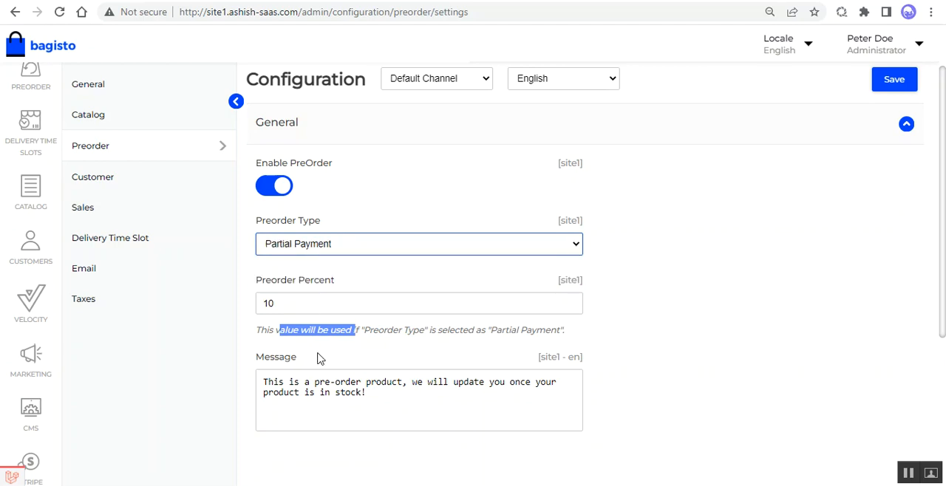
drag(286, 303, 263, 305)
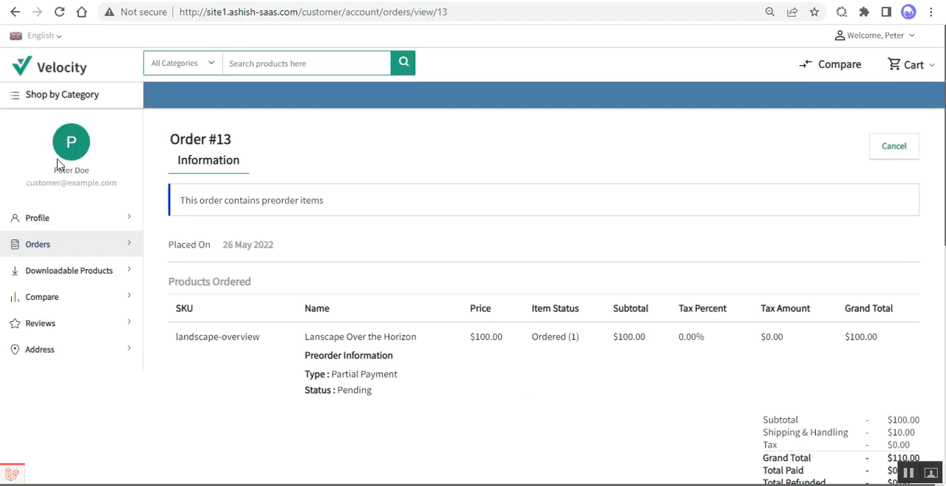
Step: Open the Velocity storefront home page and examine the price and preorder note on the Lanscape Over the Horizon card under New Products
click(64, 76)
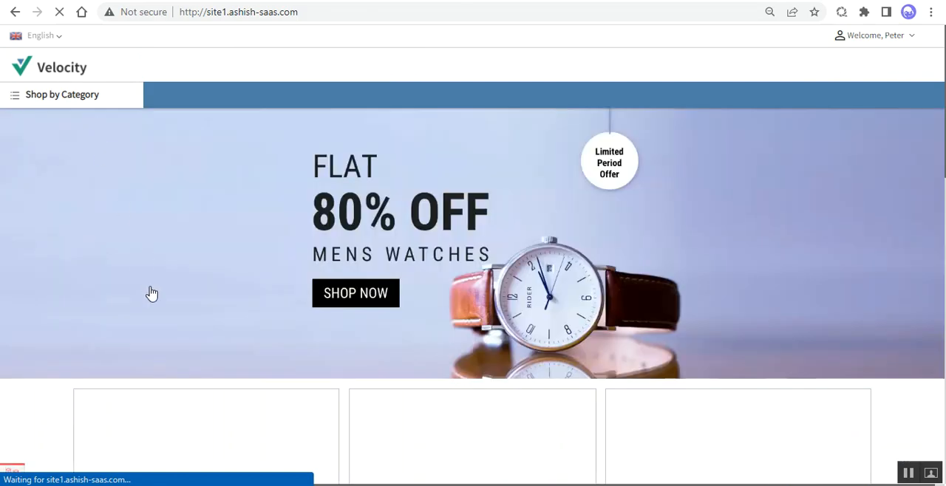
scroll(173, 338, down, 3)
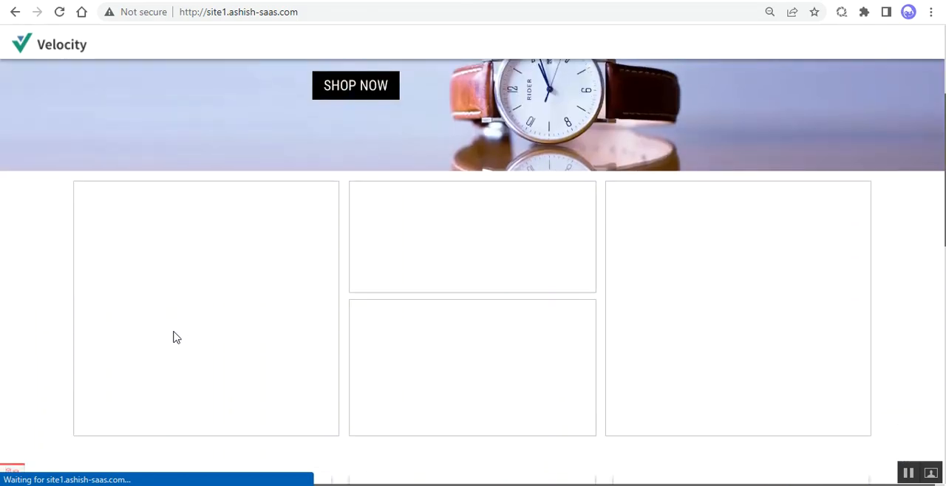
scroll(175, 337, down, 10)
scroll(175, 338, up, 2)
scroll(175, 337, up, 1)
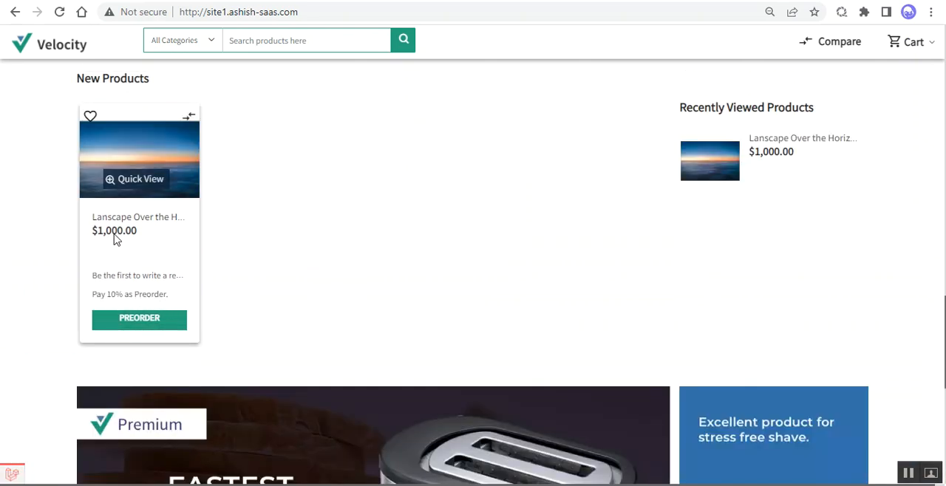
scroll(163, 235, up, 1)
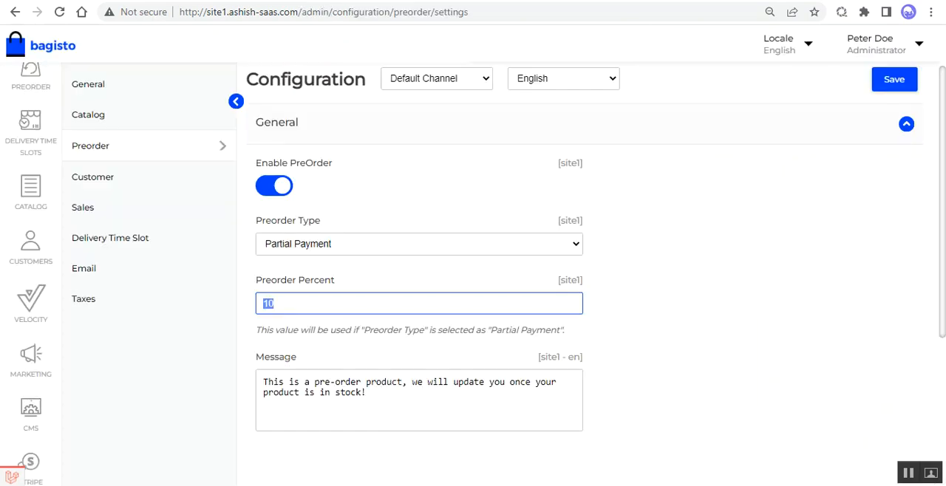
Step: Examine the Preorder Percent and Message text in the Bagisto admin's preorder configuration
scroll(334, 322, up, 1)
scroll(334, 322, down, 3)
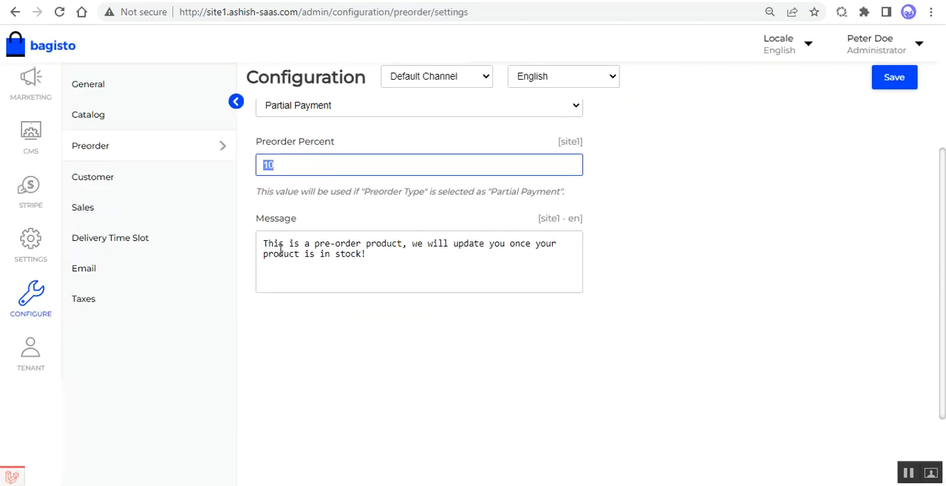
drag(270, 244, 402, 251)
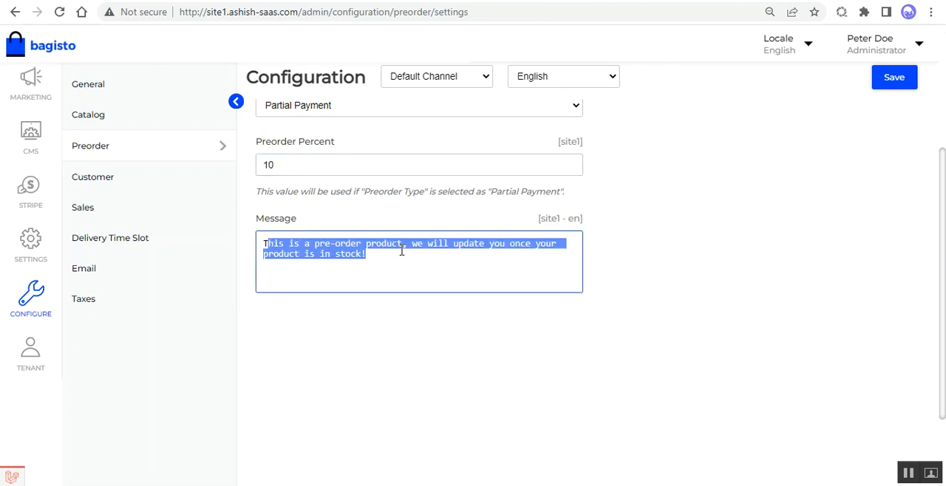
click(436, 253)
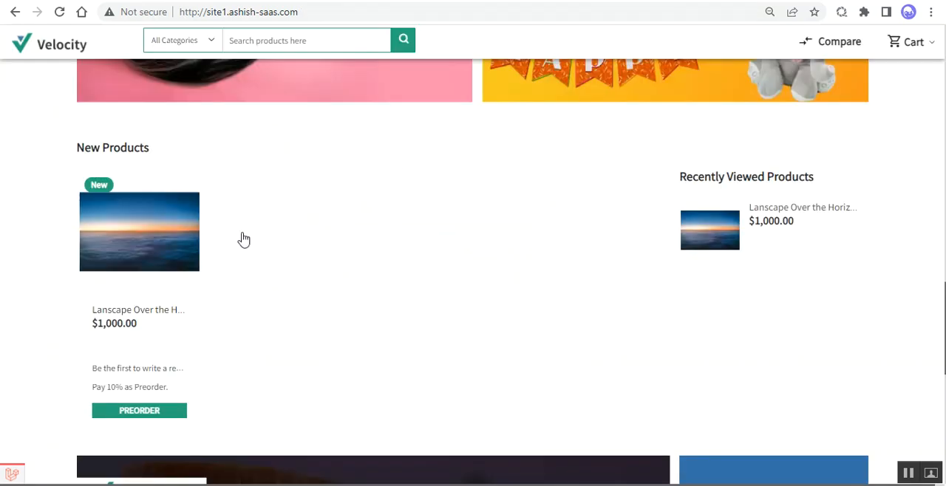
Step: Open the Lanscape Over the Horizon product page in the storefront and examine its preorder message and availability date
click(156, 228)
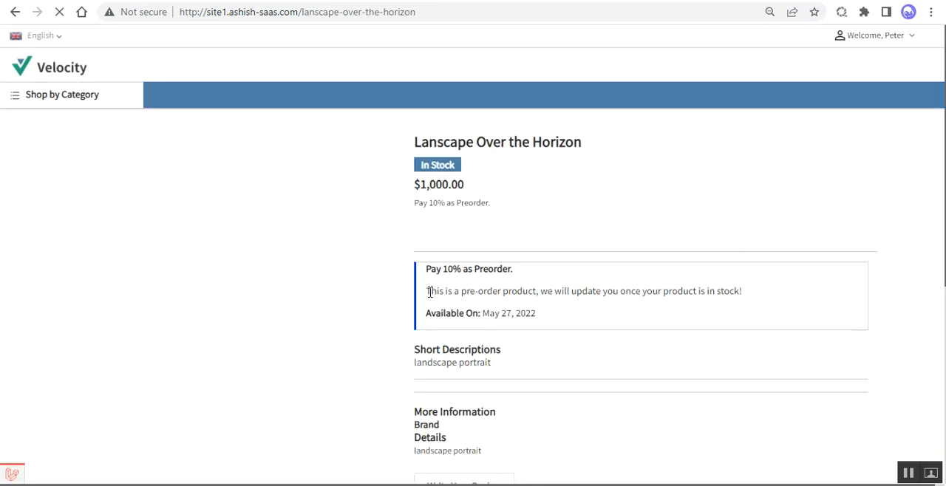
drag(430, 292, 481, 295)
drag(653, 298, 426, 296)
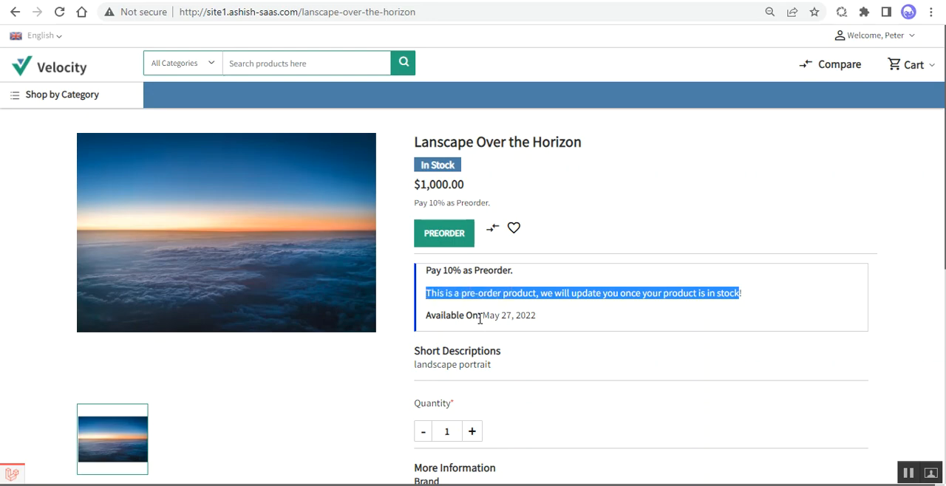
drag(481, 318, 544, 328)
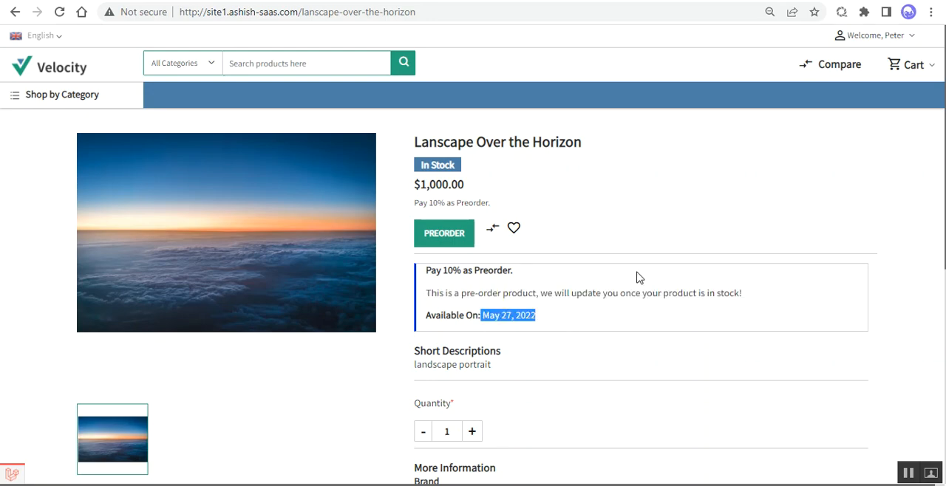
click(620, 1)
scroll(358, 261, up, 3)
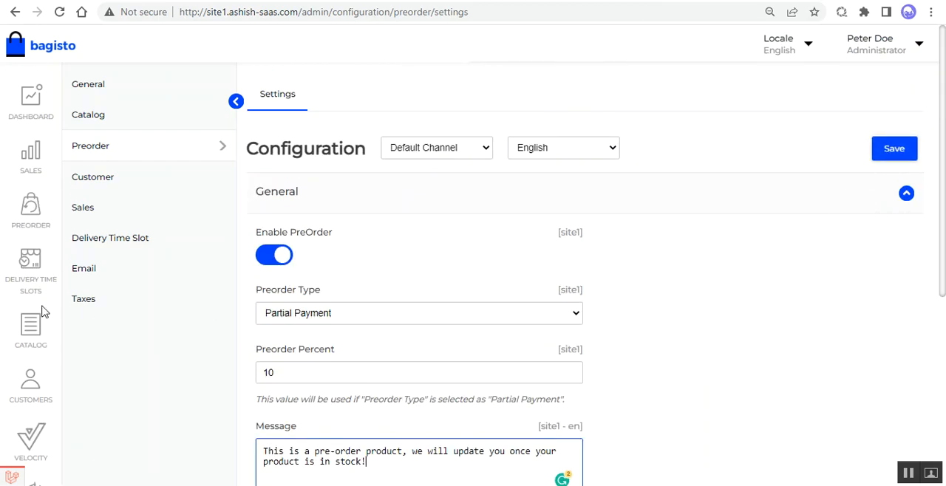
scroll(62, 301, down, 1)
scroll(62, 301, up, 1)
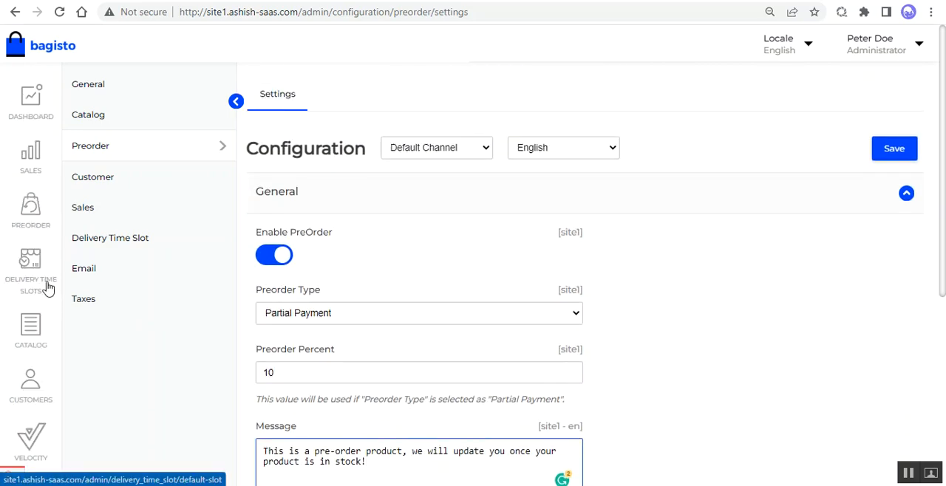
scroll(47, 338, down, 2)
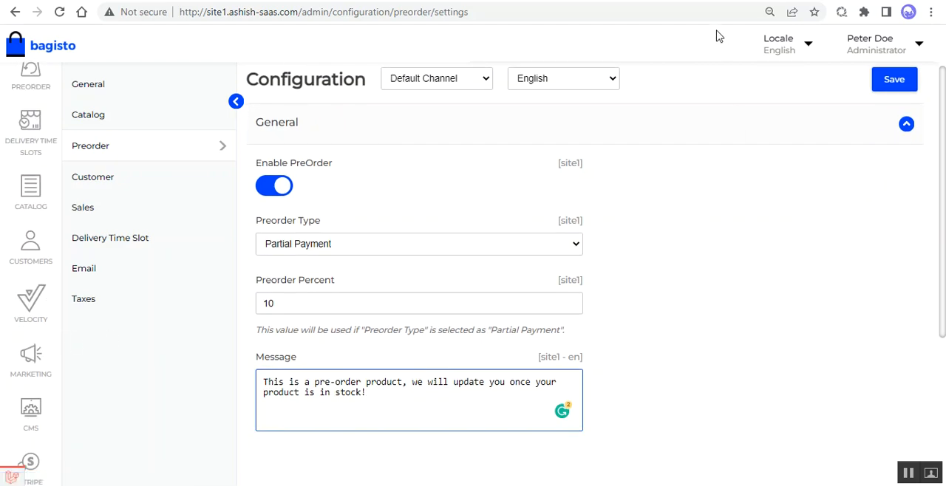
click(702, 6)
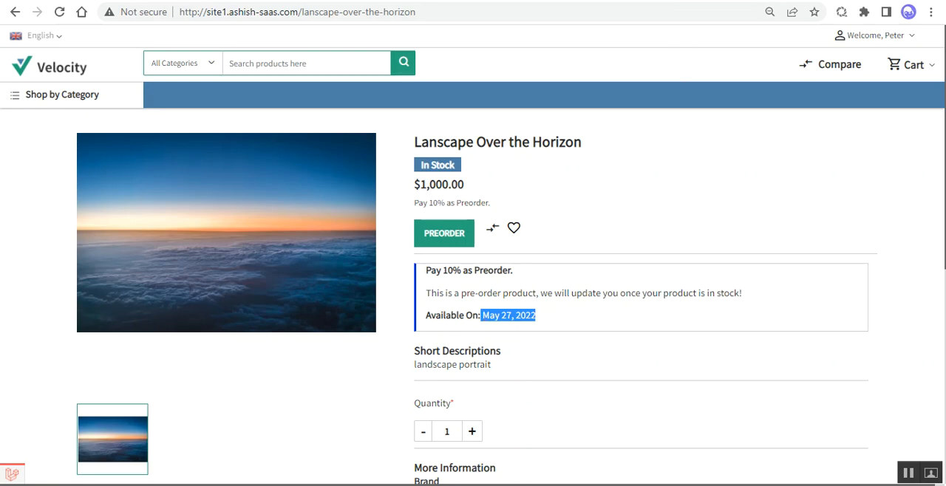
Step: Open Lanscape Over the Horizon for editing in the admin catalog and locate its Allow Preorder, Preorder Qty and Product Availability settings
click(665, 3)
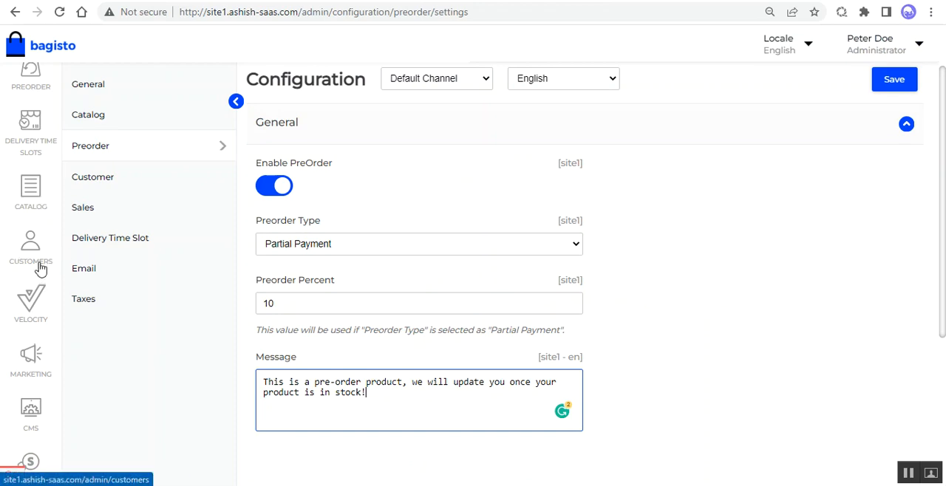
click(36, 192)
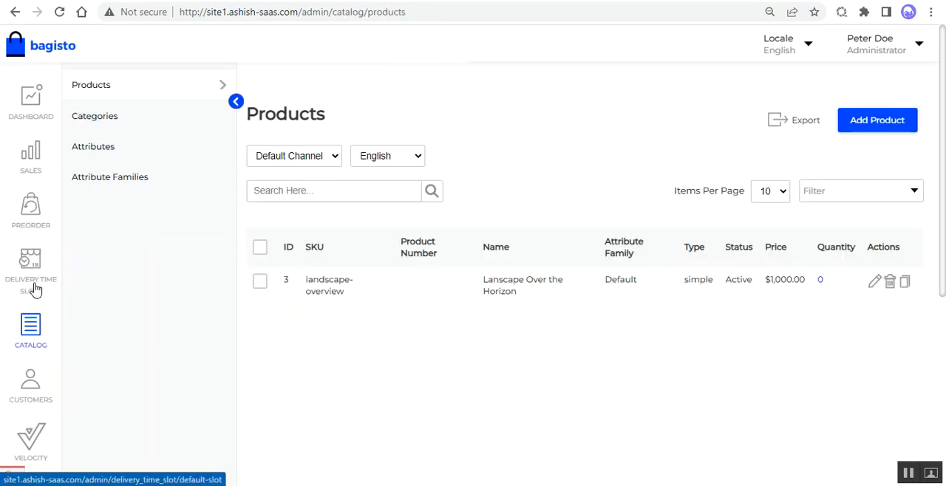
click(874, 287)
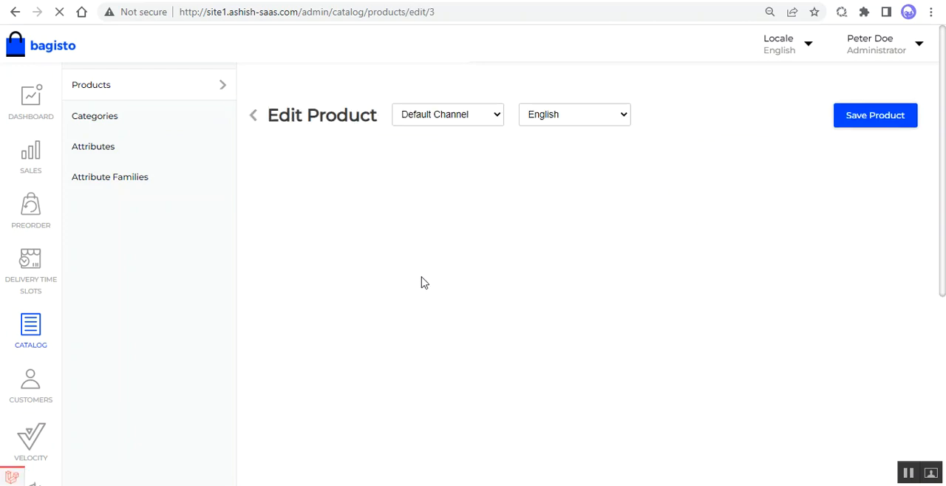
scroll(405, 269, down, 6)
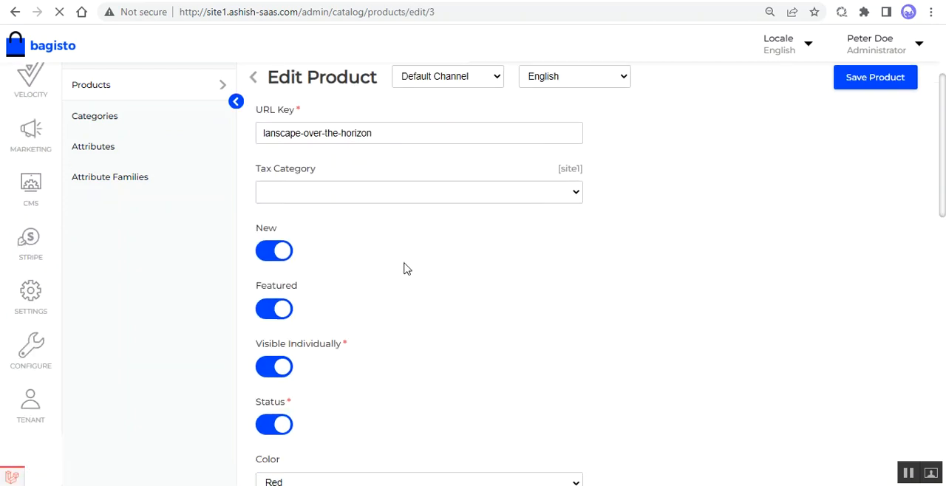
scroll(405, 269, down, 4)
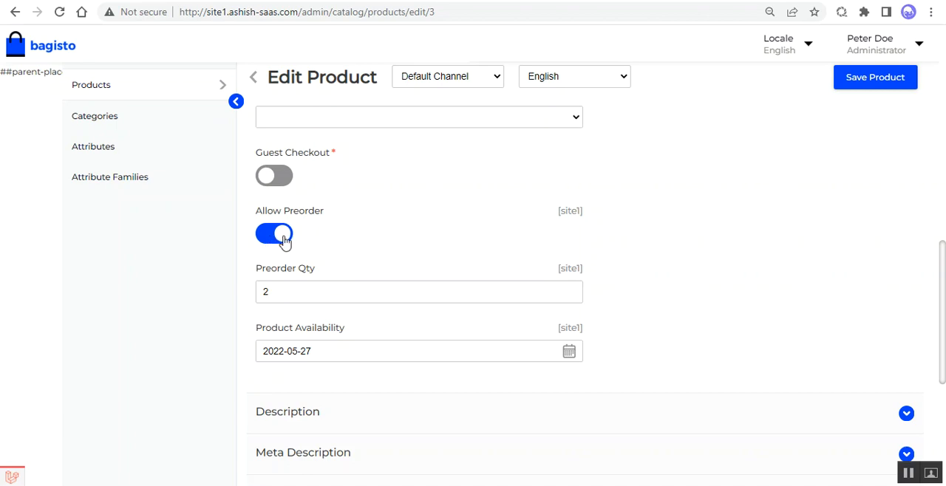
scroll(296, 295, down, 1)
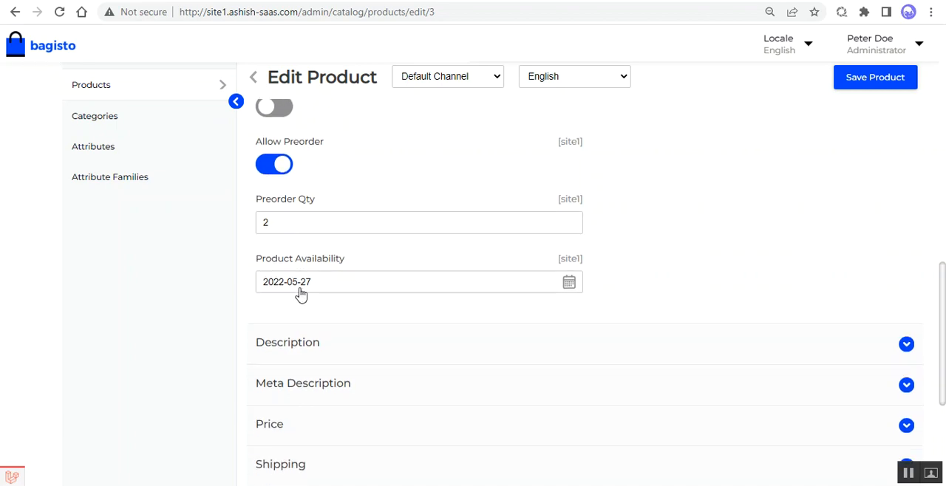
Step: Check the product's Preorder Qty in the edit form and its availability date on the storefront product page
click(275, 222)
drag(274, 223, 258, 222)
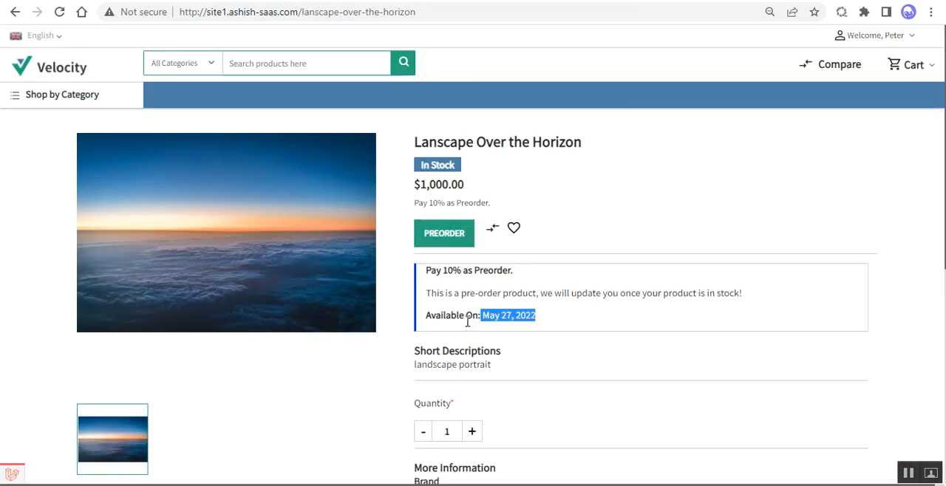
click(478, 316)
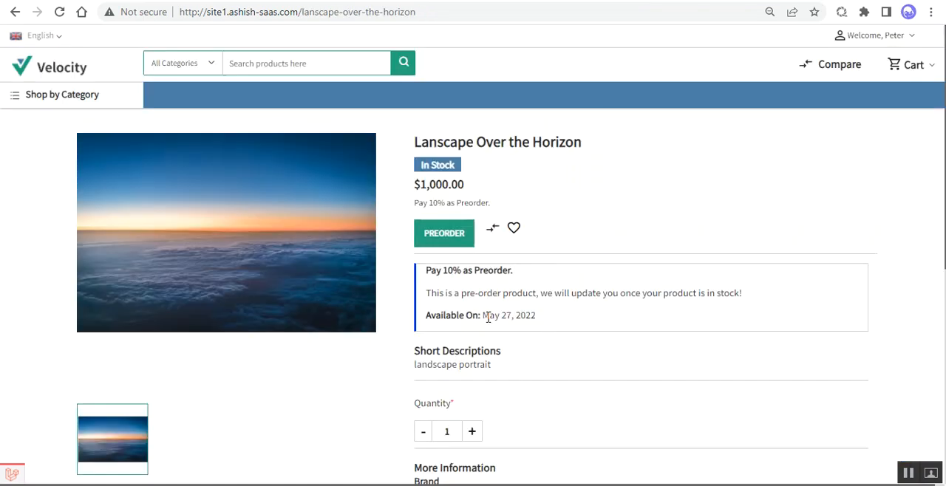
drag(487, 317, 536, 316)
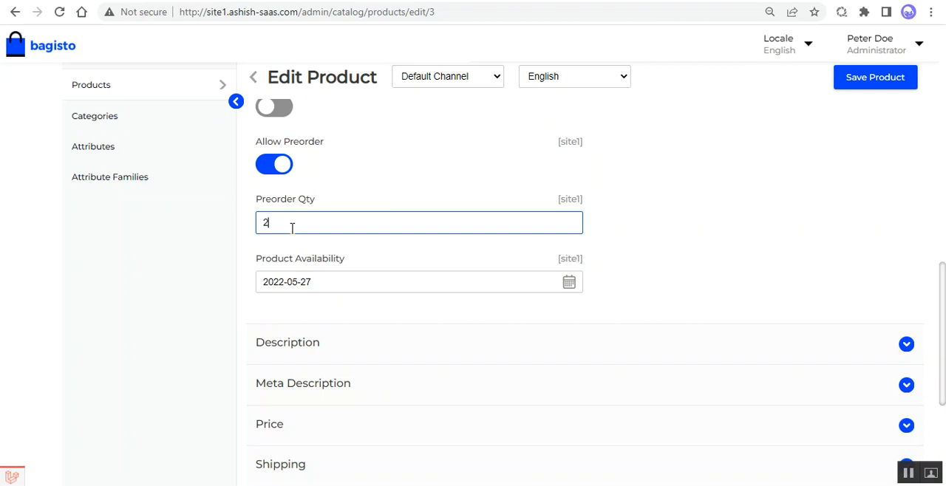
Step: Review the general settings in the admin product form, focusing on Guest Checkout, Allow Preorder and Preorder Qty
scroll(287, 223, up, 2)
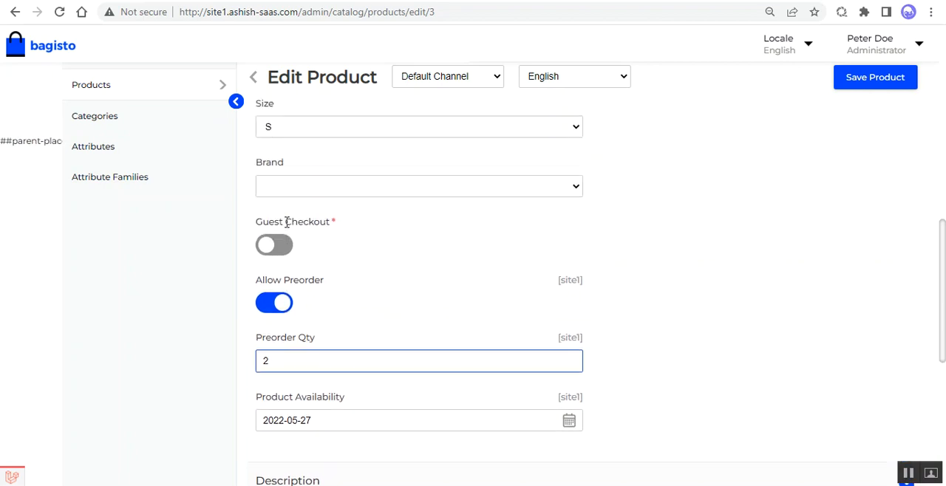
scroll(286, 221, down, 1)
drag(274, 292, 250, 296)
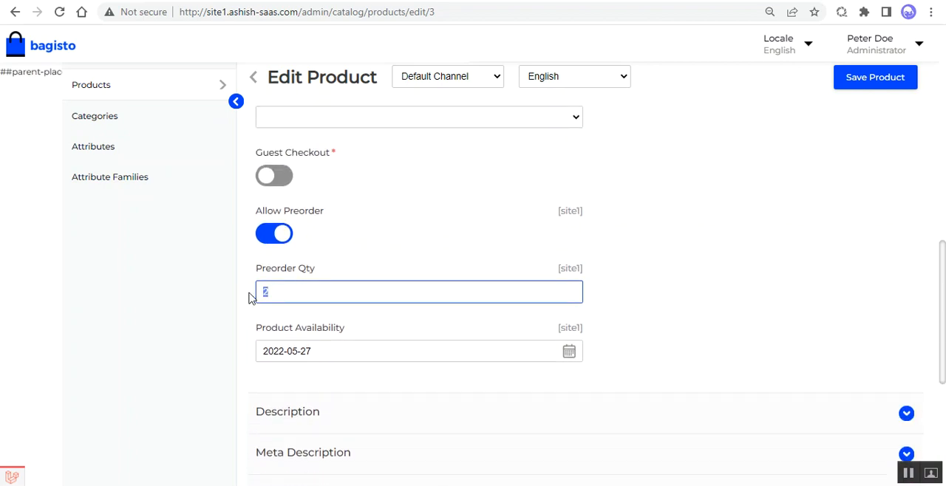
scroll(335, 281, up, 7)
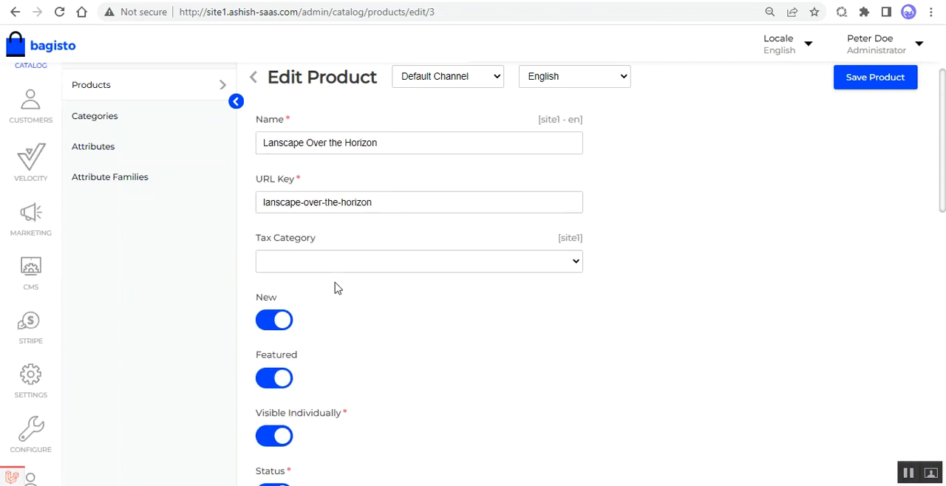
scroll(336, 285, down, 4)
scroll(338, 288, down, 1)
scroll(336, 288, up, 1)
scroll(336, 288, down, 4)
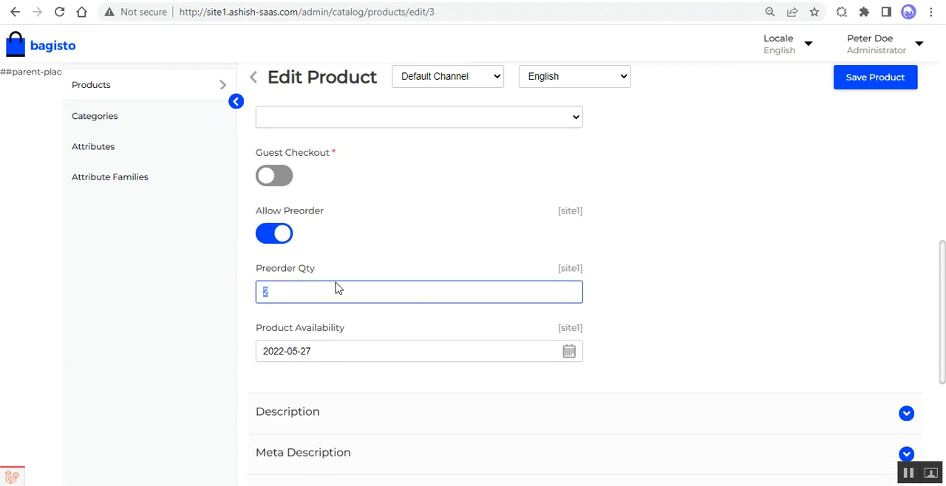
Step: Try enabling Guest Checkout for the product, and switch it back off
click(281, 179)
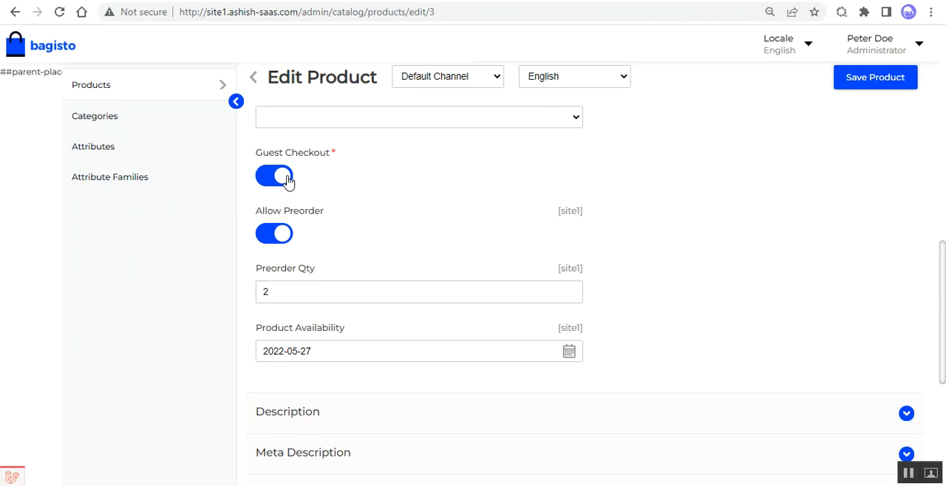
click(288, 180)
Step: Examine the product's Preorder Qty and Product Availability fields and the sections below them in the edit form
scroll(288, 246, down, 1)
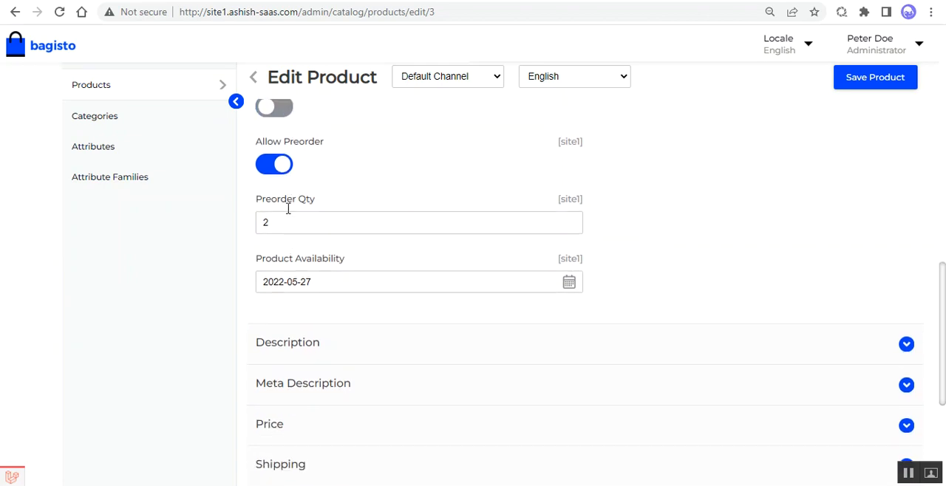
click(258, 221)
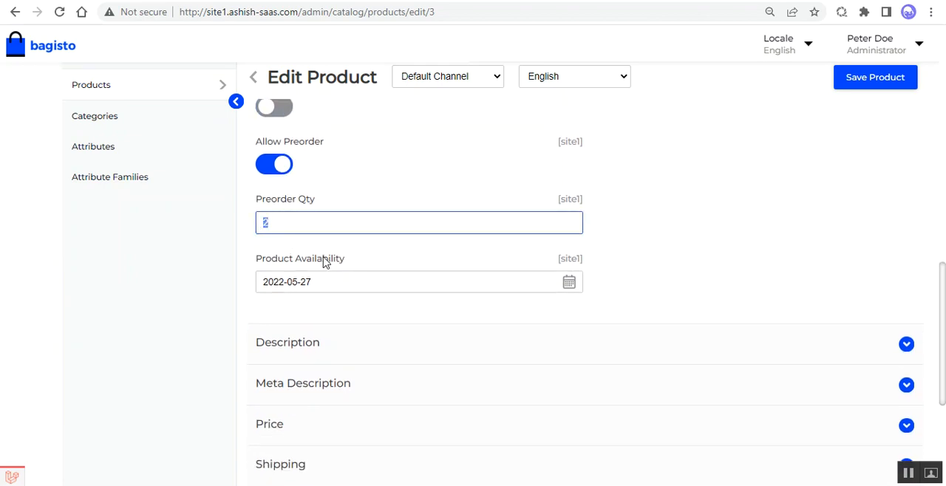
scroll(321, 221, down, 2)
scroll(342, 152, down, 2)
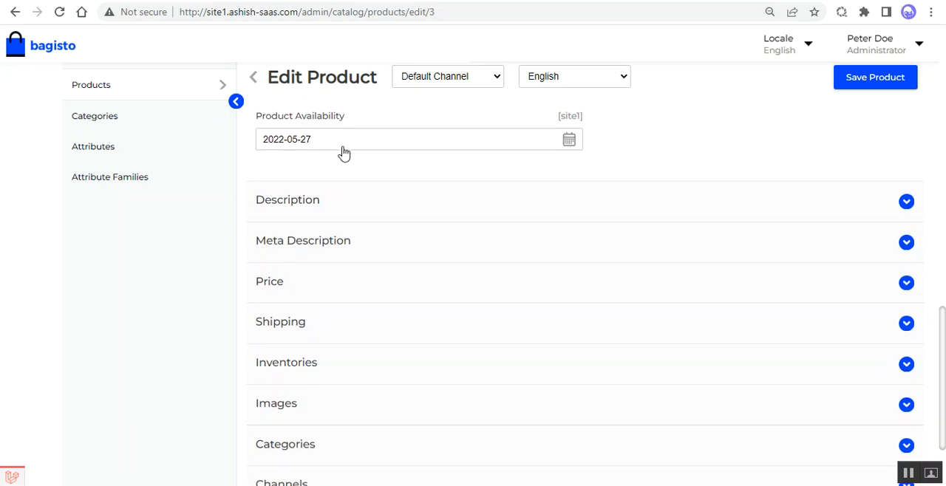
click(286, 250)
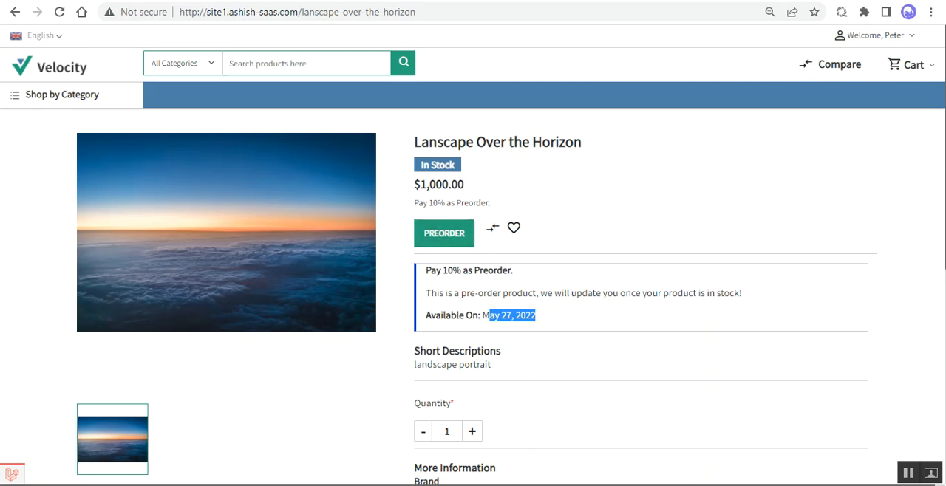
Step: Return to the Bagisto admin panel and open the Preorders list
click(639, 0)
scroll(417, 297, up, 15)
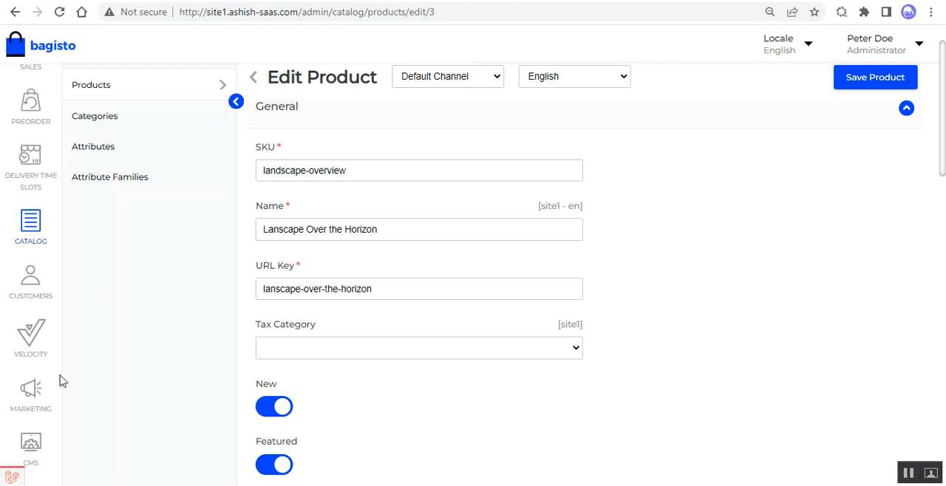
scroll(53, 363, up, 2)
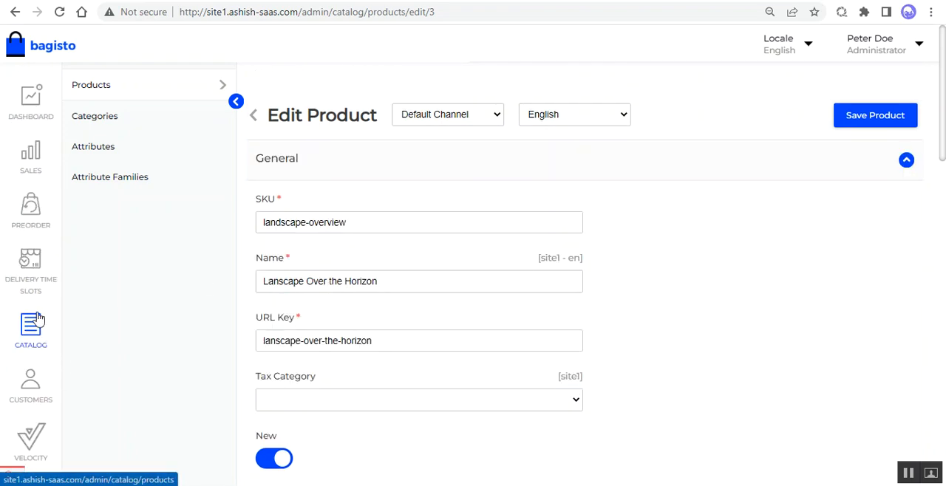
click(36, 216)
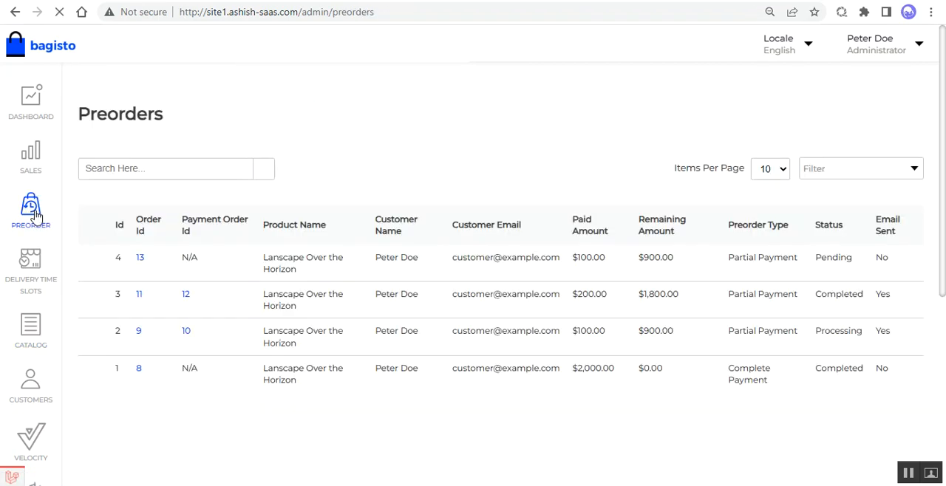
Step: Review the newest preorder's row in the Preorders list, from its order ID to its status, and open its order
double_click(138, 259)
double_click(188, 258)
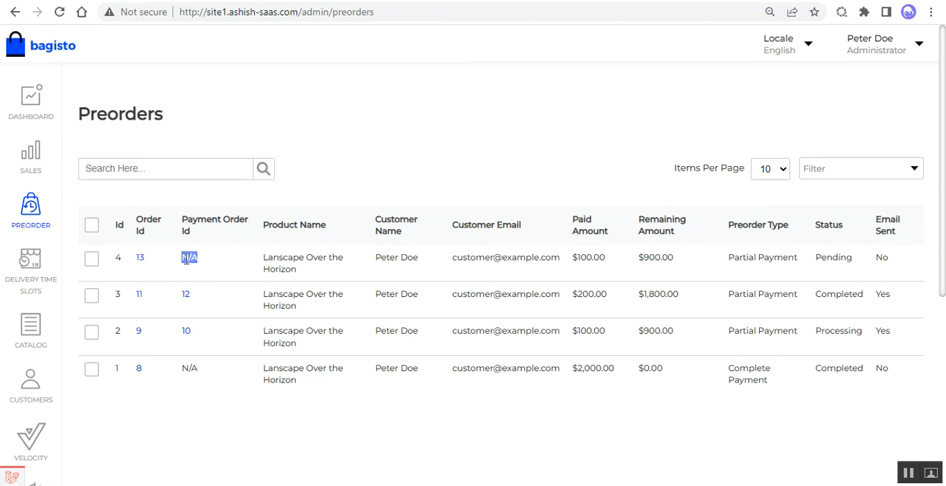
triple_click(270, 257)
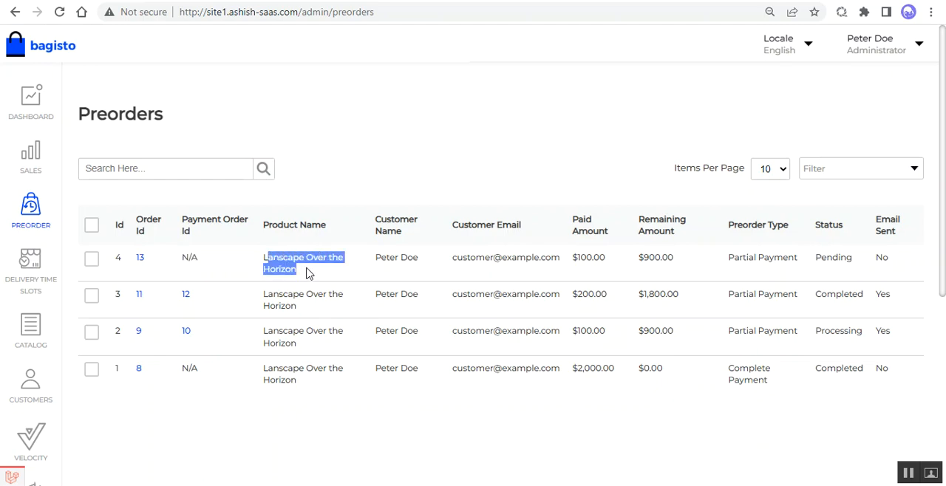
drag(385, 258, 854, 258)
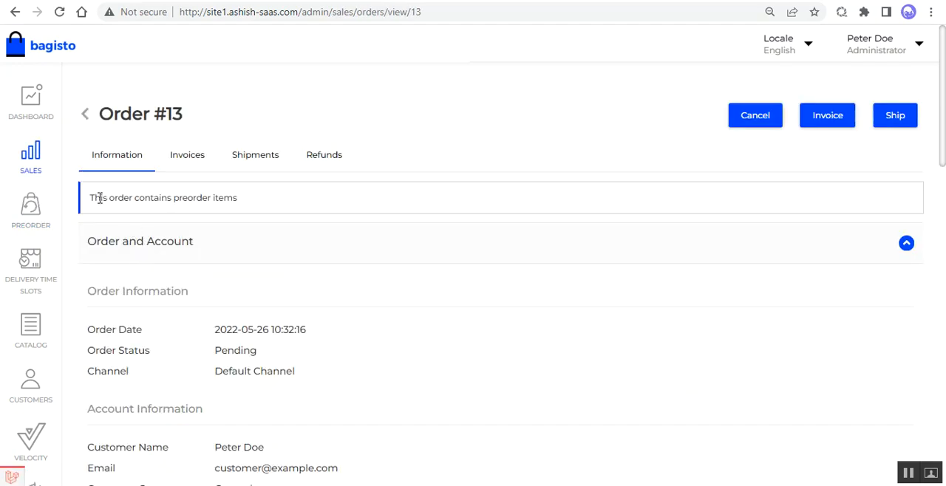
Step: Examine the preorder notice on the order page and the preorder type and status under Products Ordered
drag(100, 198, 247, 204)
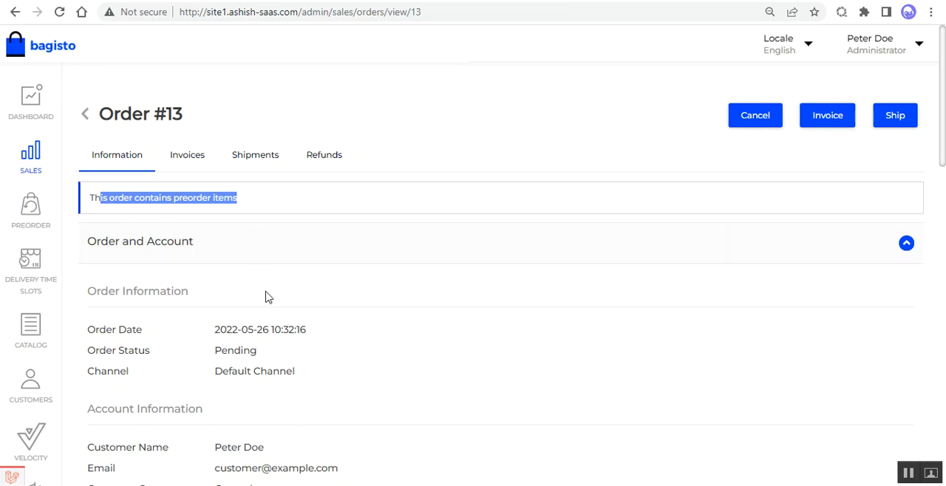
scroll(268, 297, down, 12)
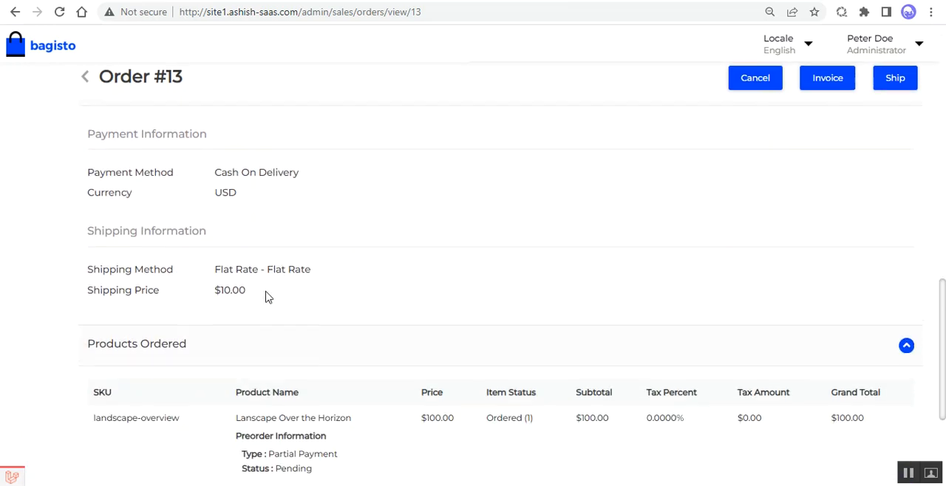
scroll(268, 297, down, 3)
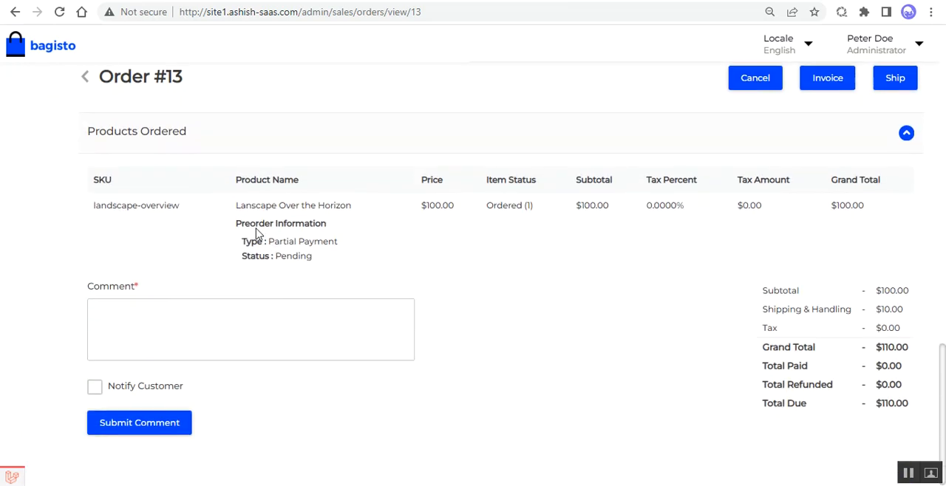
drag(256, 226, 323, 252)
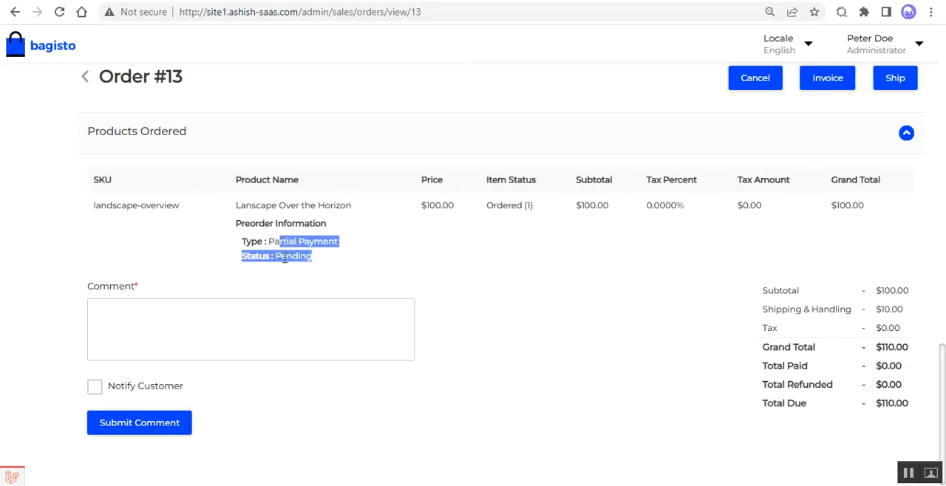
click(292, 270)
Step: Create and save an invoice for this preorder's order
click(822, 82)
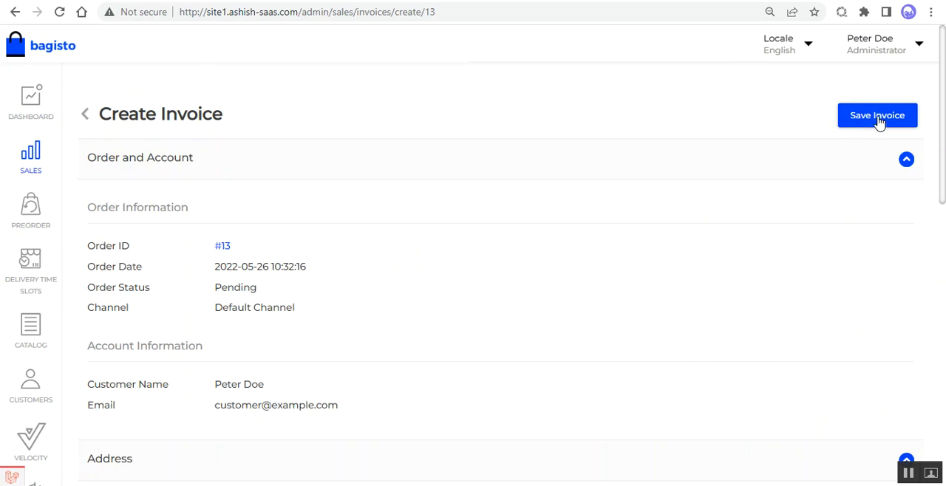
click(876, 118)
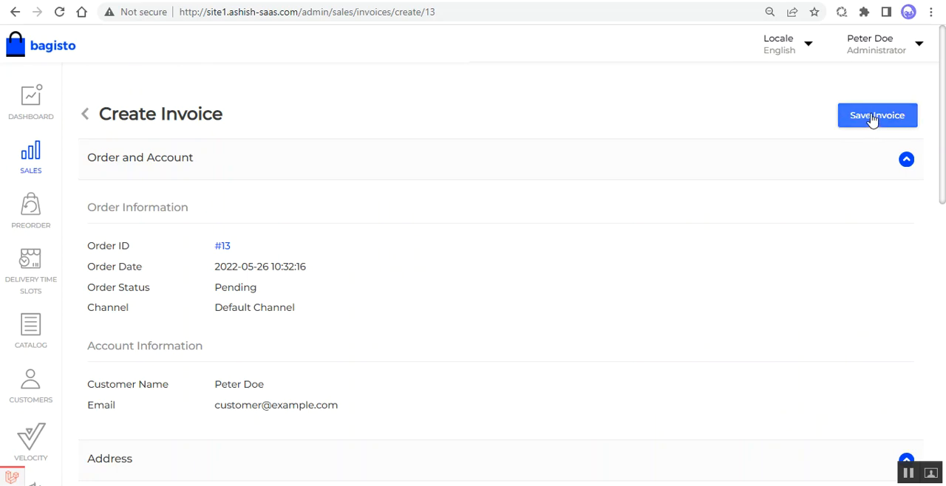
click(873, 120)
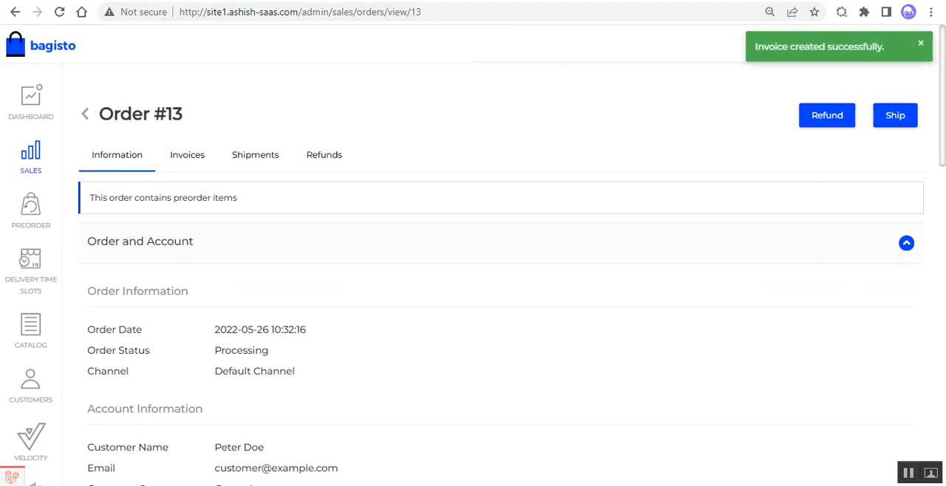
Step: Switch to the Mailtrap inbox, open the new invoice email and check its product, price, shipping charge and grand total
key(ctrl+Tab)
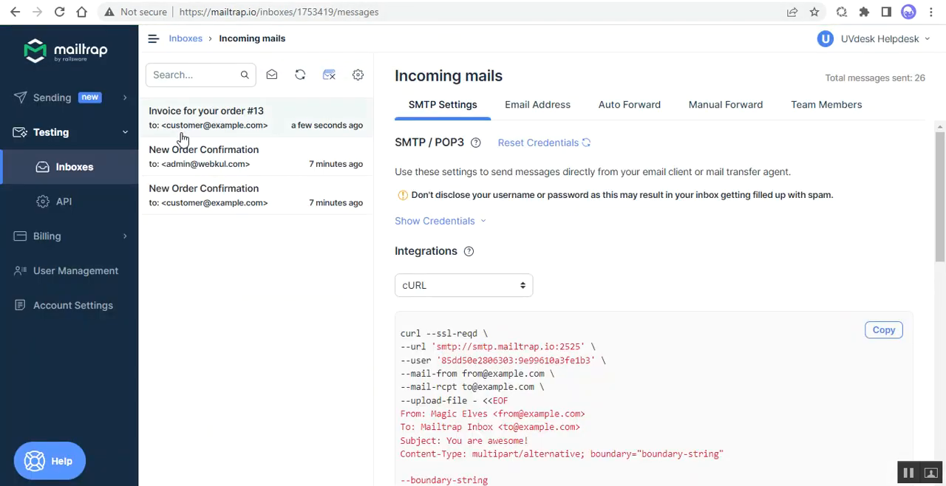
click(222, 122)
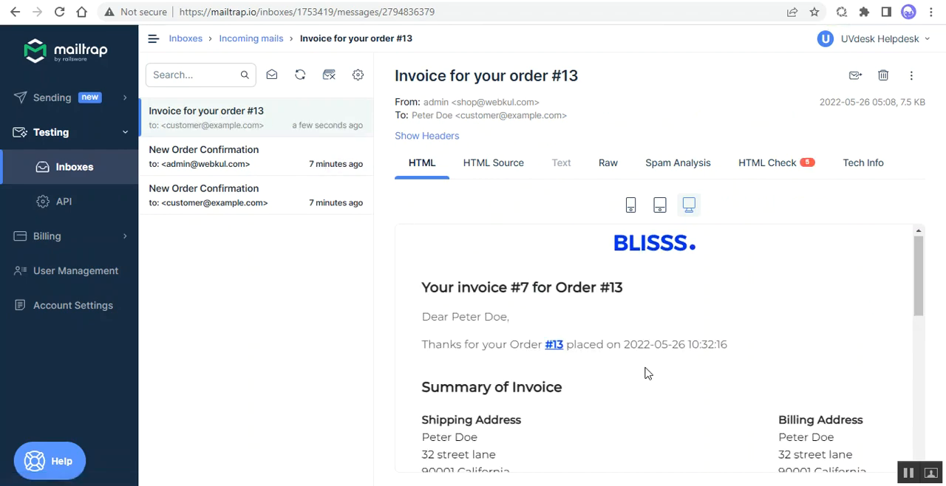
scroll(645, 374, down, 5)
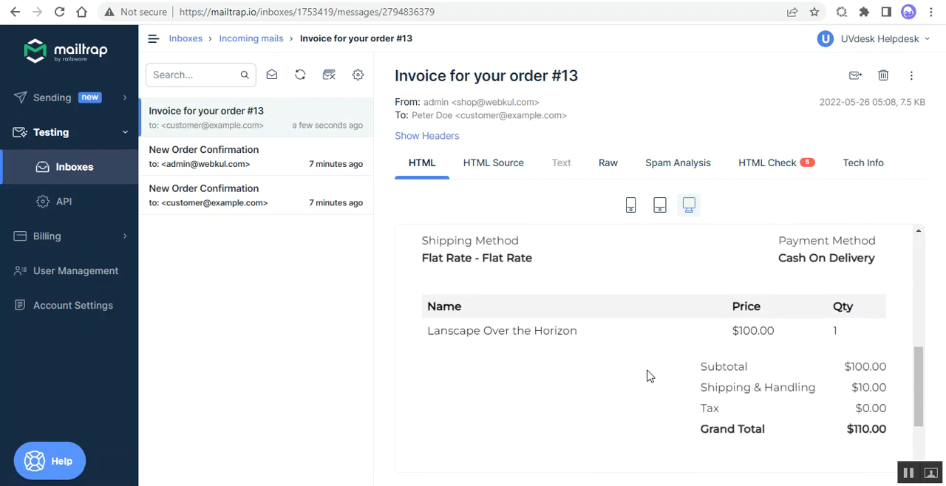
drag(436, 332, 576, 332)
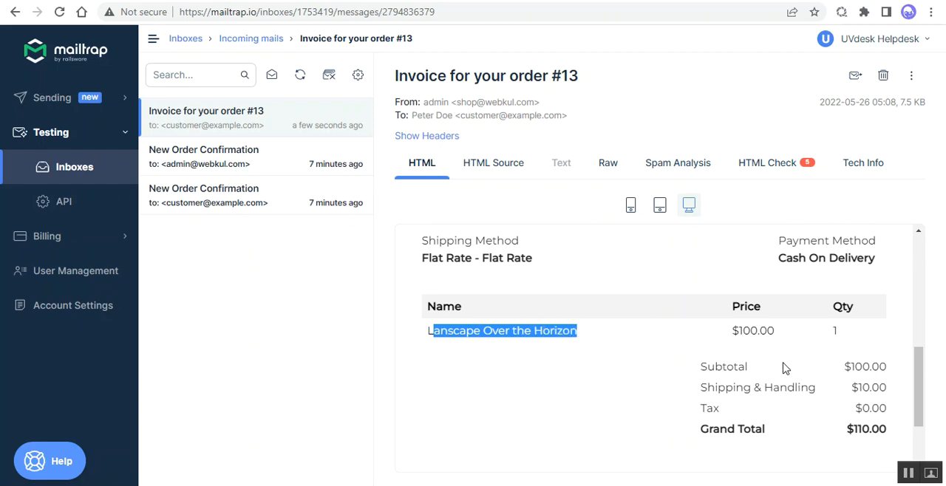
drag(739, 331, 776, 335)
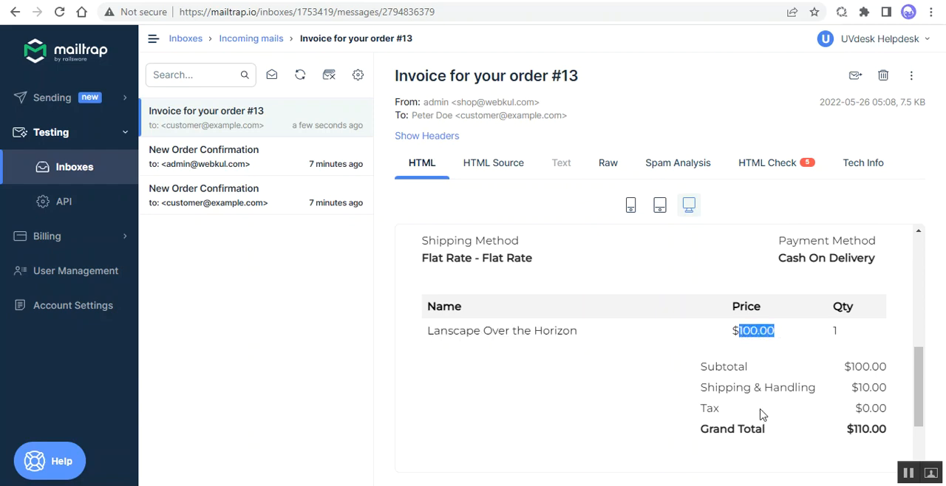
drag(857, 389, 890, 396)
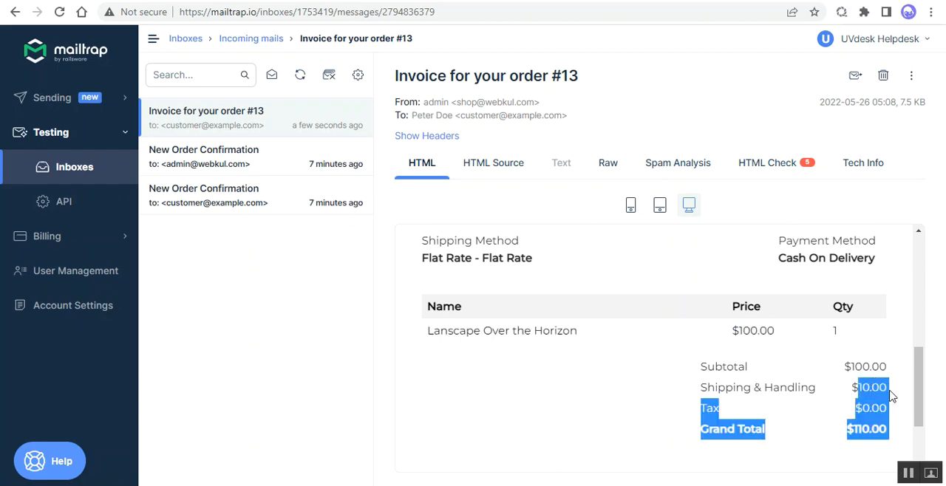
click(868, 431)
drag(862, 431, 890, 431)
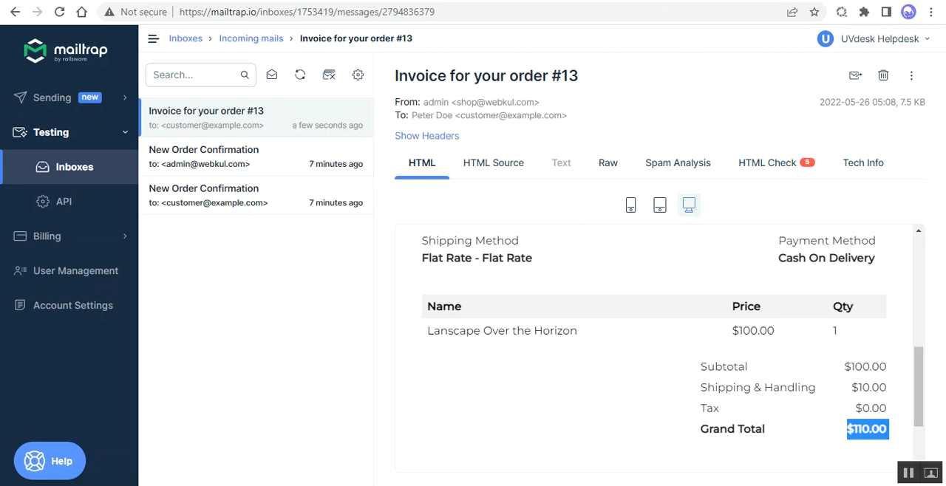
Step: Return to the Bagisto admin panel and open the Lanscape Over the Horizon product for editing
click(650, 0)
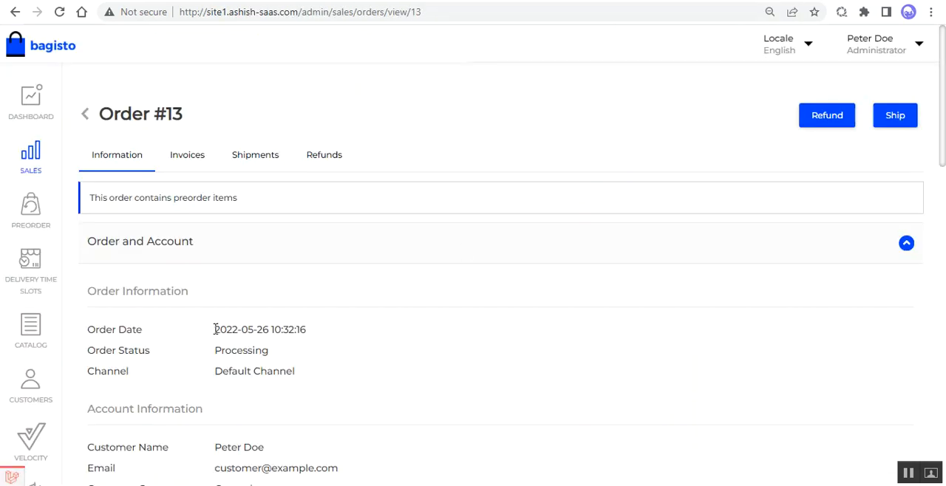
click(31, 213)
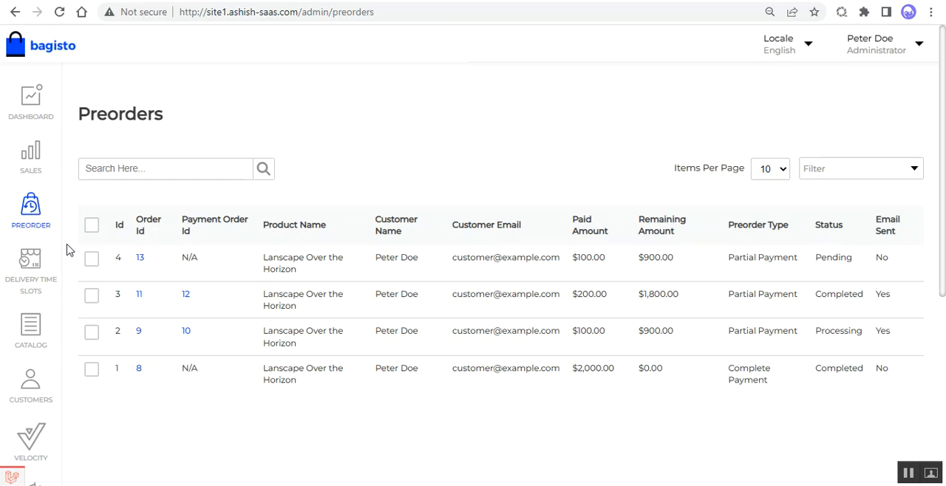
click(41, 333)
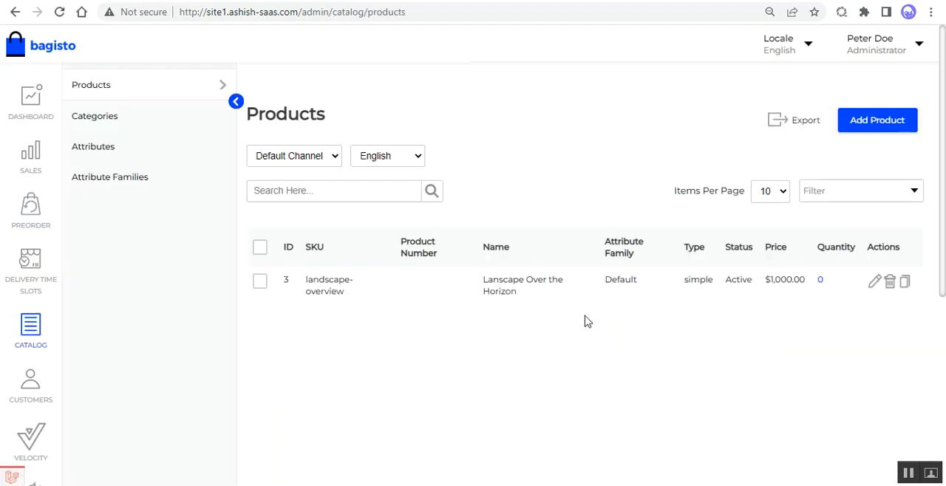
click(875, 286)
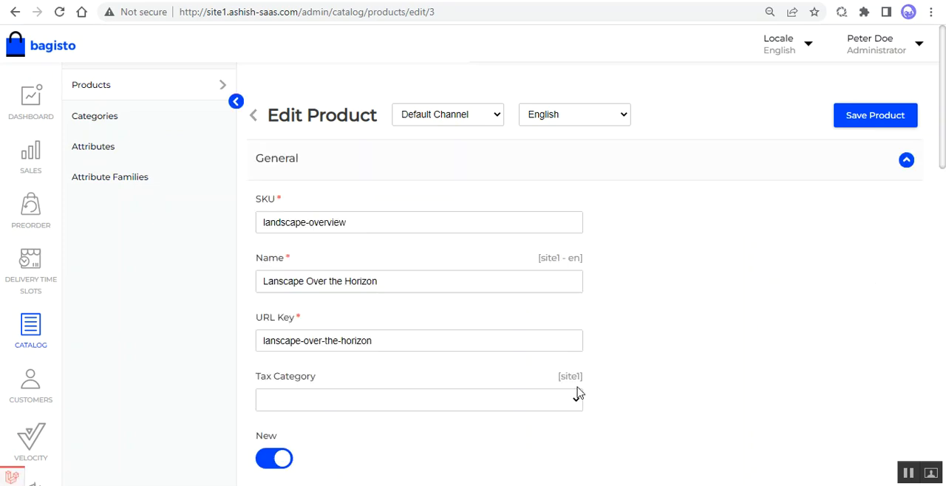
Step: Set the product's Default inventory quantity to 100 and save the product
scroll(576, 391, down, 8)
scroll(472, 397, down, 3)
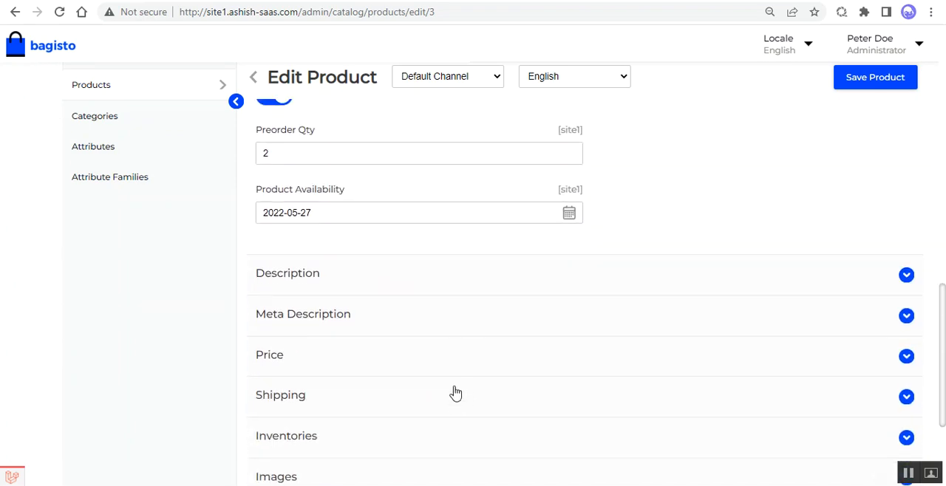
scroll(346, 340, down, 1)
scroll(347, 340, down, 2)
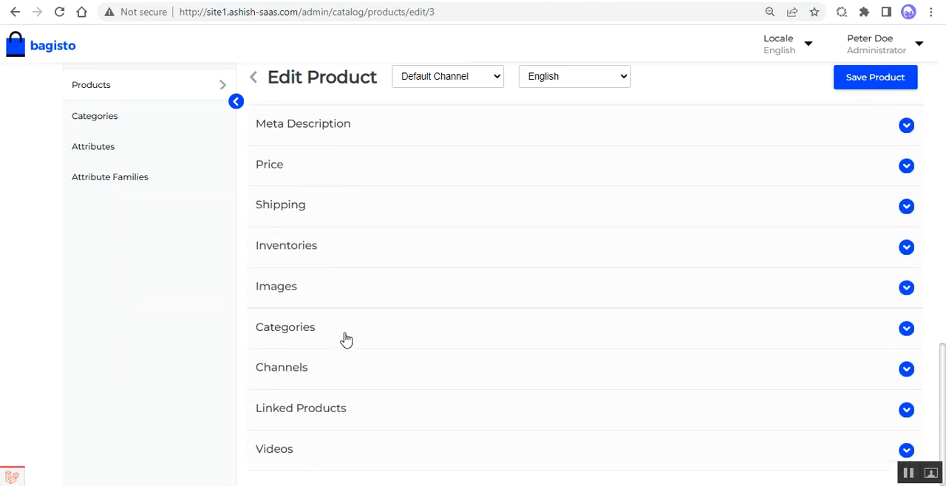
click(288, 257)
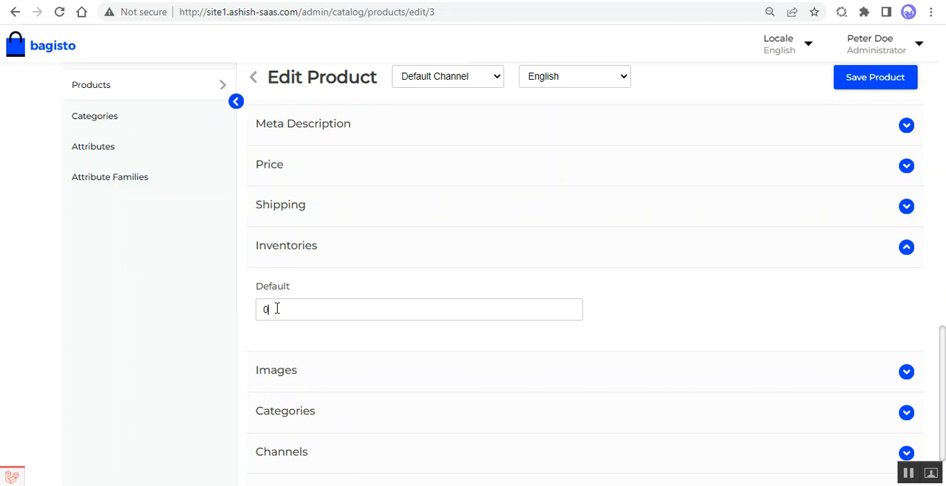
drag(274, 308, 251, 315)
text(100)
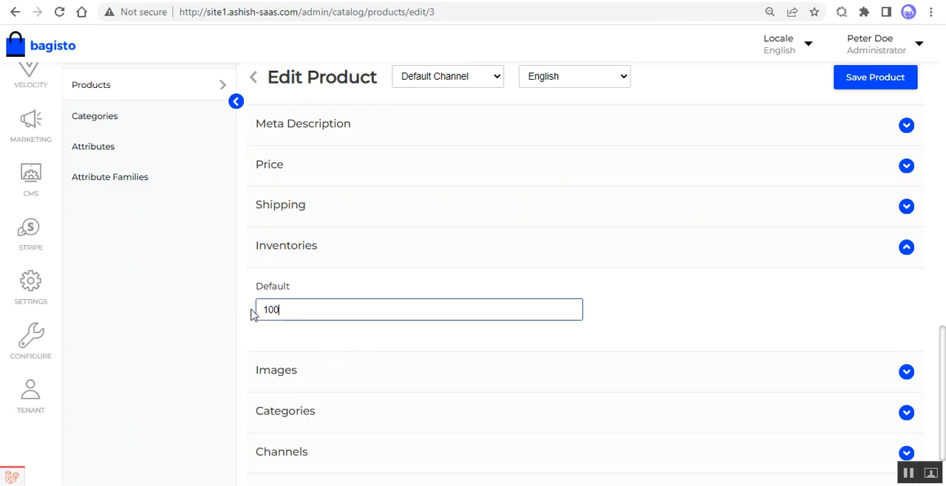
click(876, 78)
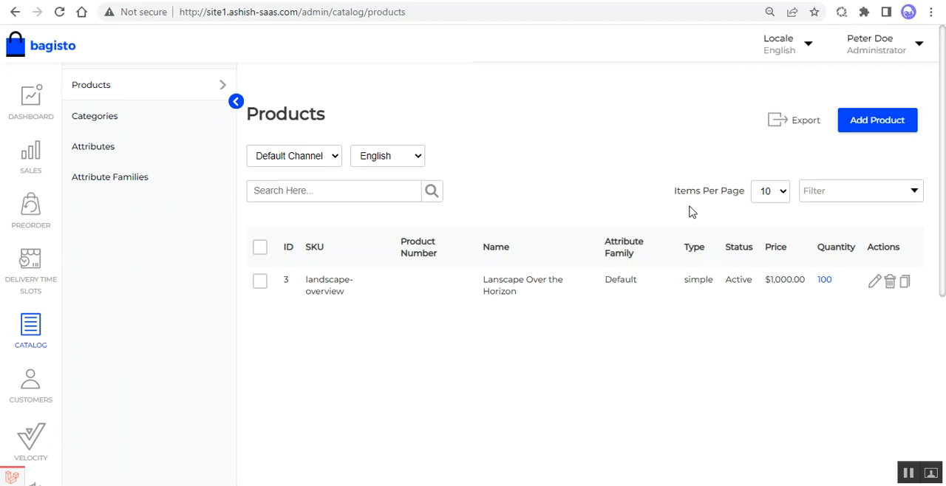
Step: Open the Preorders list and check the newest preorder's remaining amount
click(33, 214)
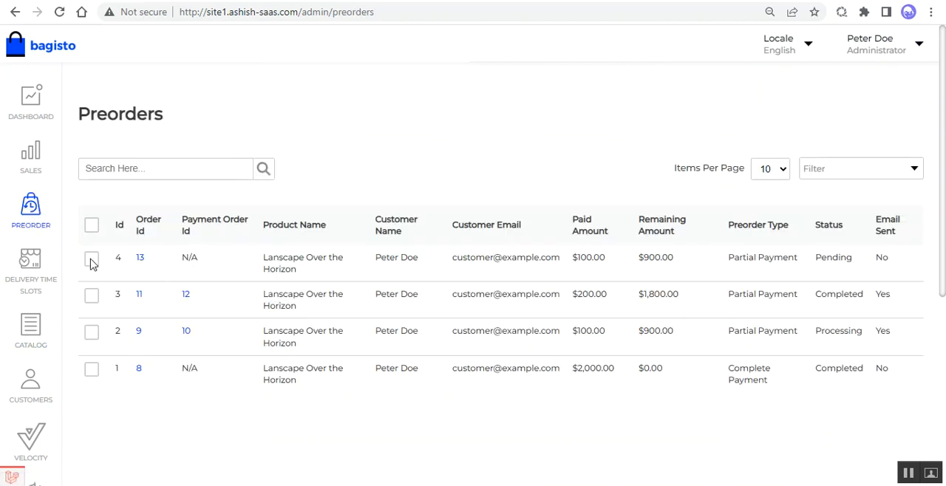
click(91, 259)
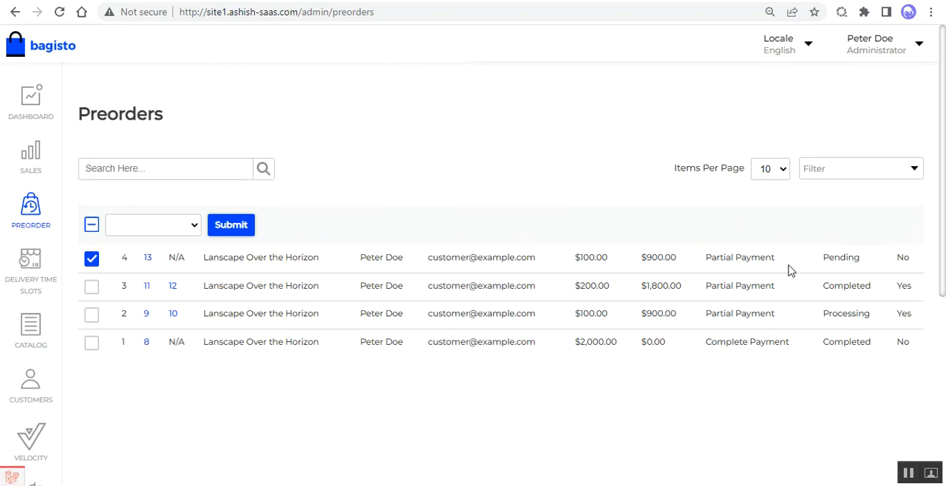
drag(643, 257, 672, 259)
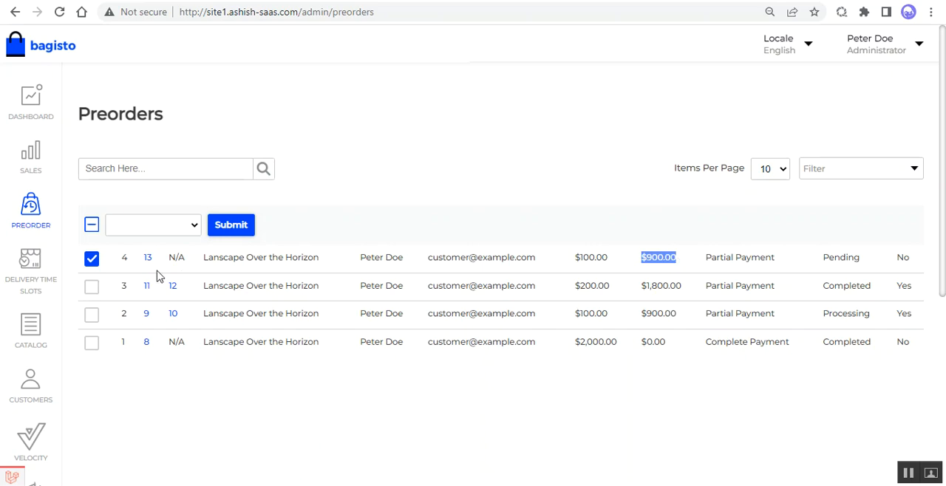
click(92, 260)
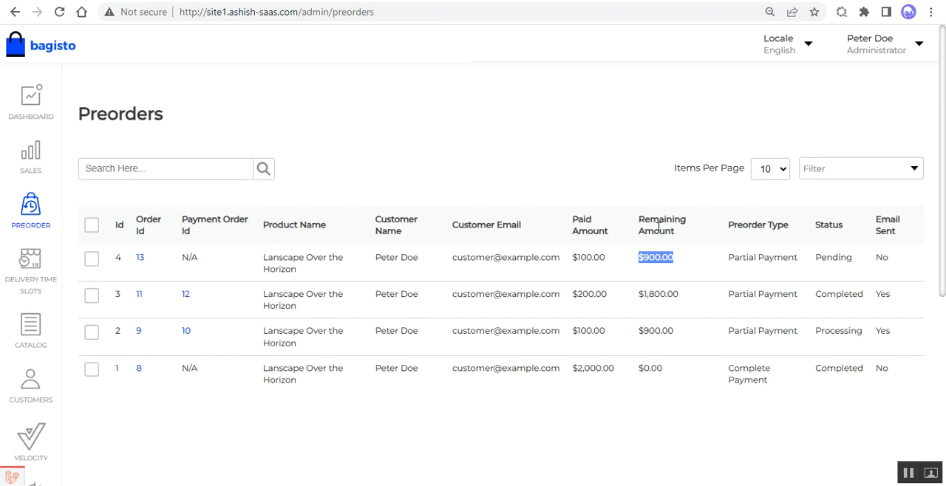
Step: Apply the Notify Customer action to the newest preorder and confirm it
click(92, 259)
click(192, 230)
click(182, 243)
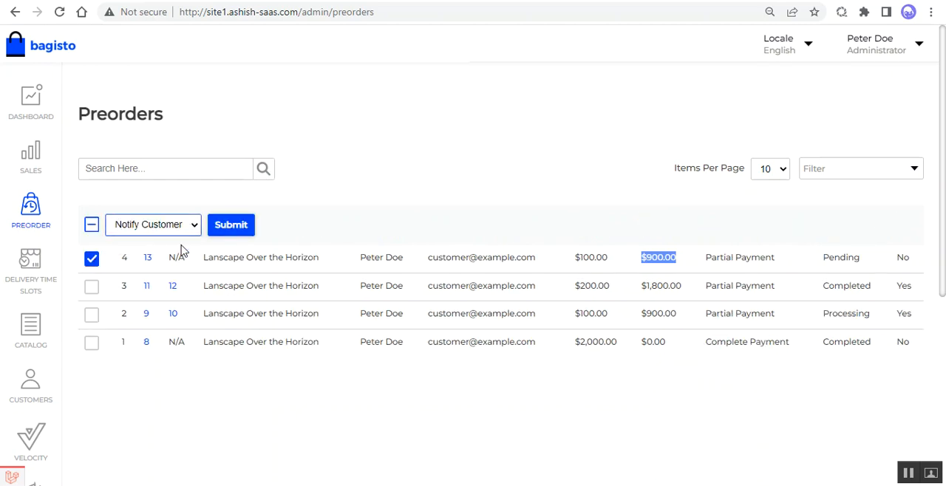
click(240, 232)
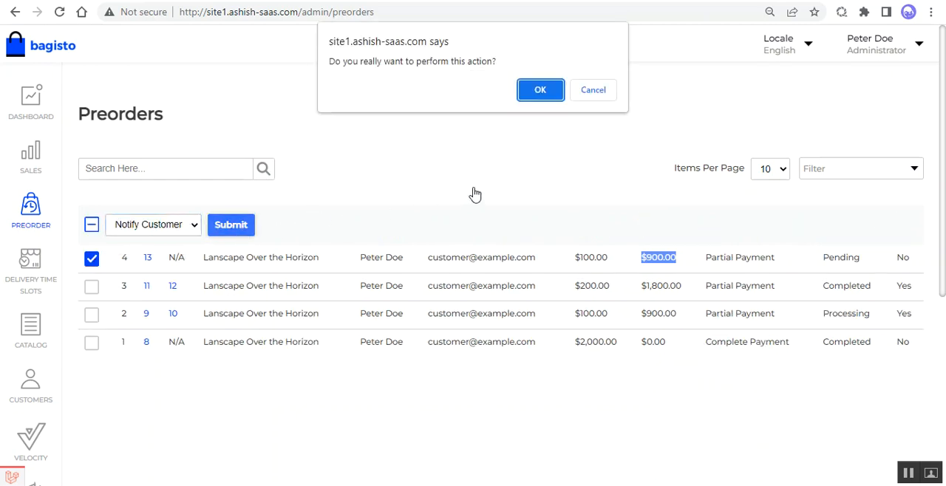
click(540, 90)
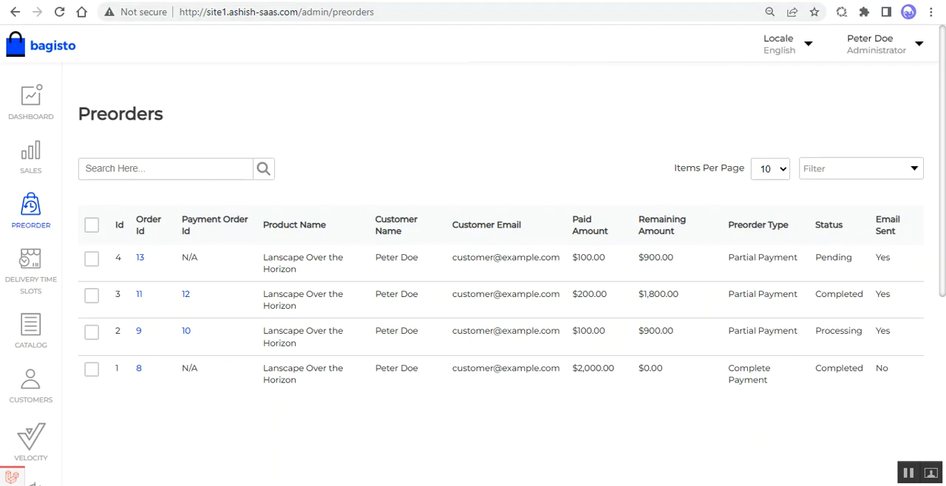
Step: Switch to the Mailtrap inbox, open the Product in stock notification email and read its stock arrival message
key(ctrl+Tab)
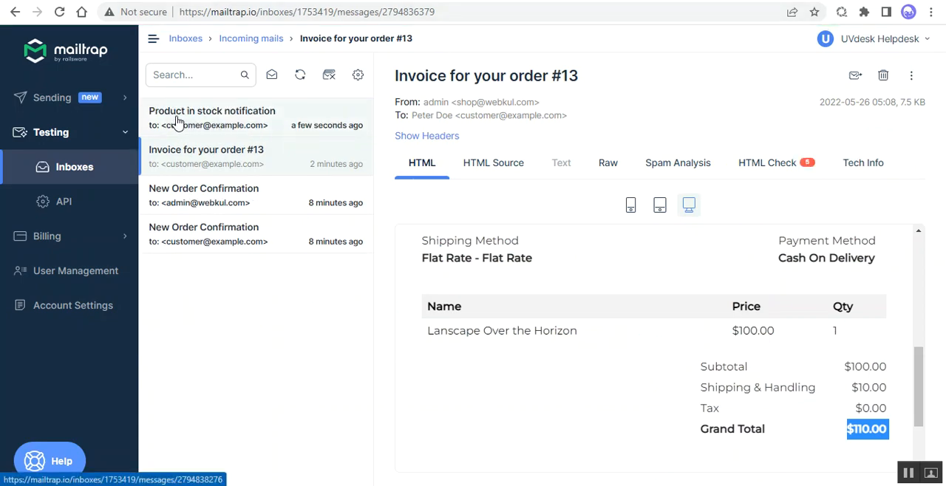
click(244, 122)
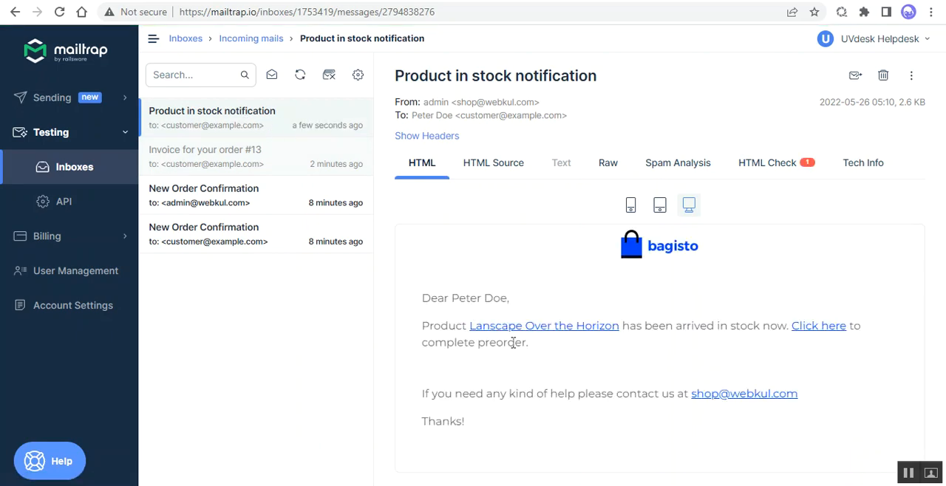
drag(640, 326, 777, 326)
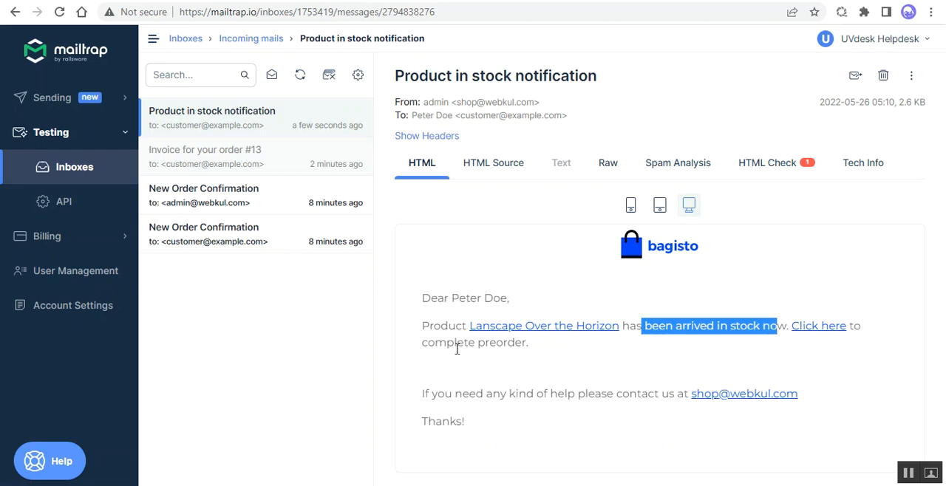
Step: Follow the email's link to complete the preorder and review the order's preorder type, status, price and total paid
drag(431, 343, 539, 352)
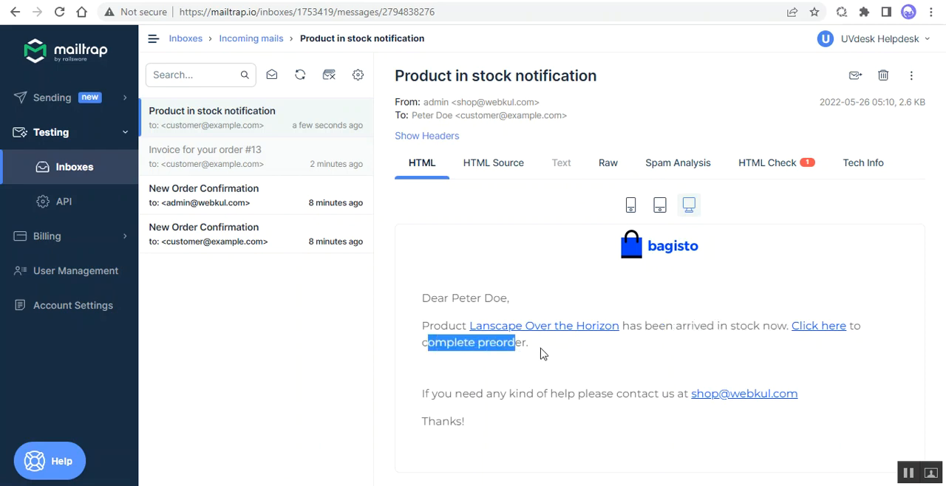
click(826, 330)
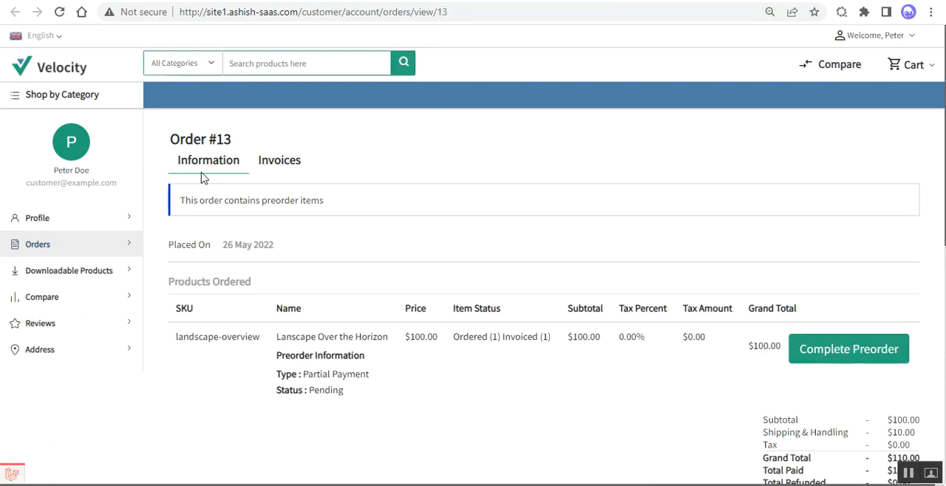
drag(194, 200, 324, 201)
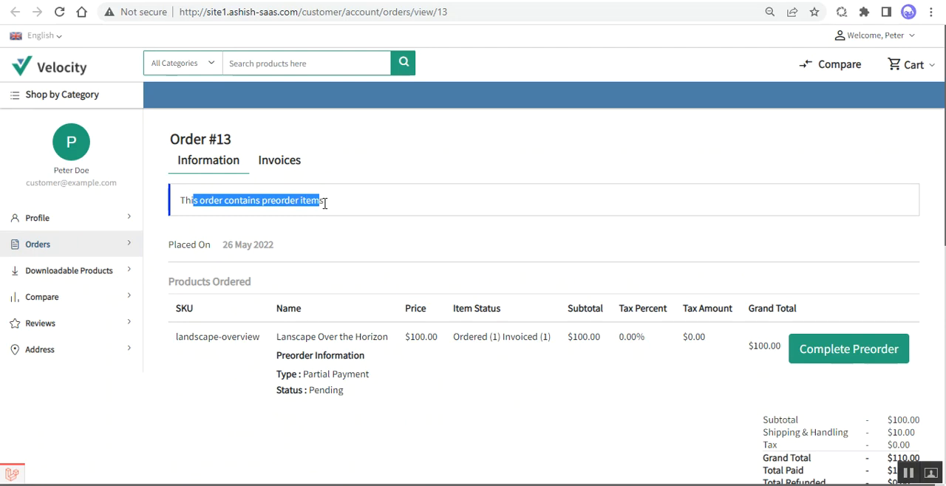
scroll(348, 331, down, 2)
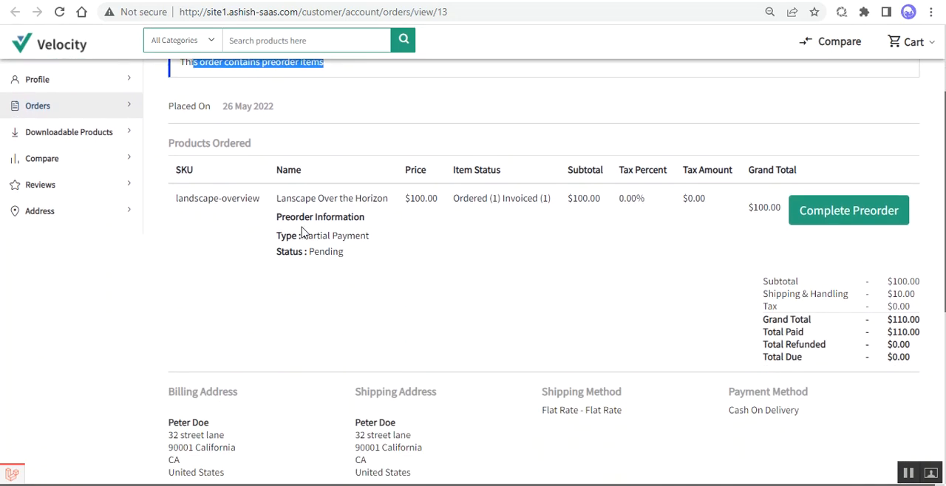
drag(308, 235, 366, 235)
drag(313, 251, 389, 261)
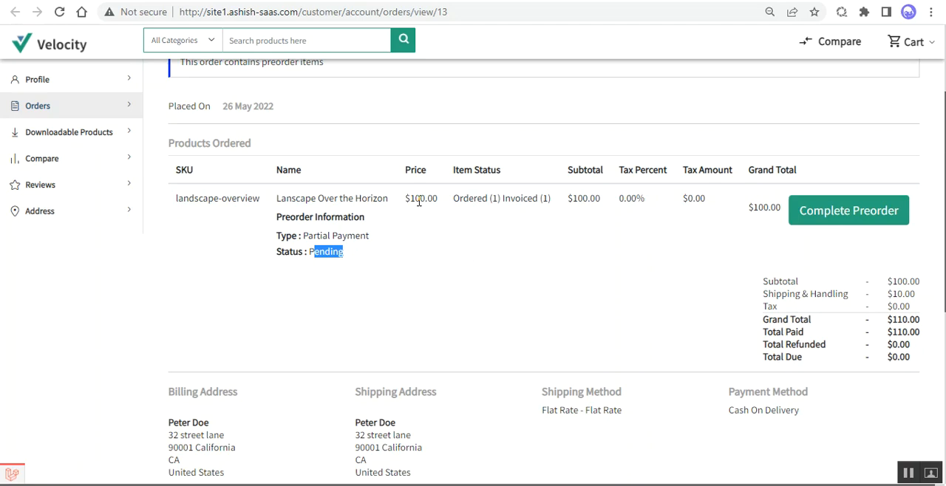
drag(410, 199, 435, 200)
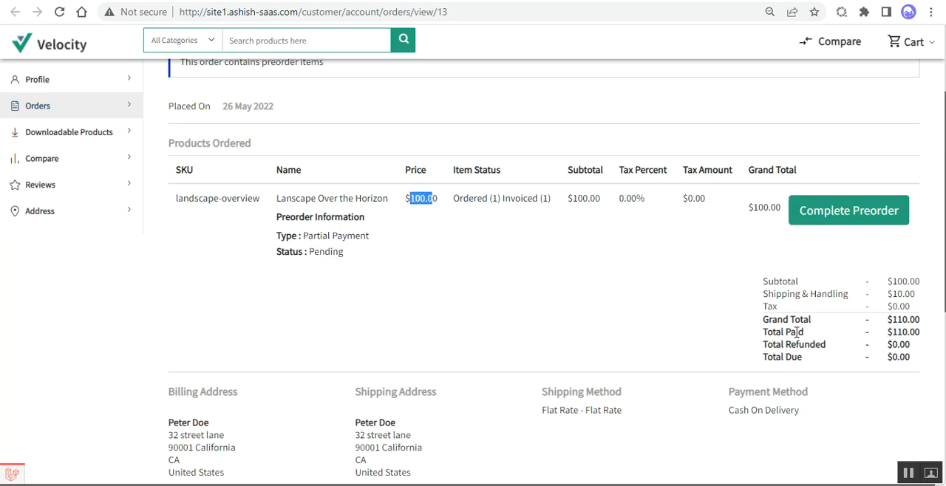
drag(887, 331, 914, 335)
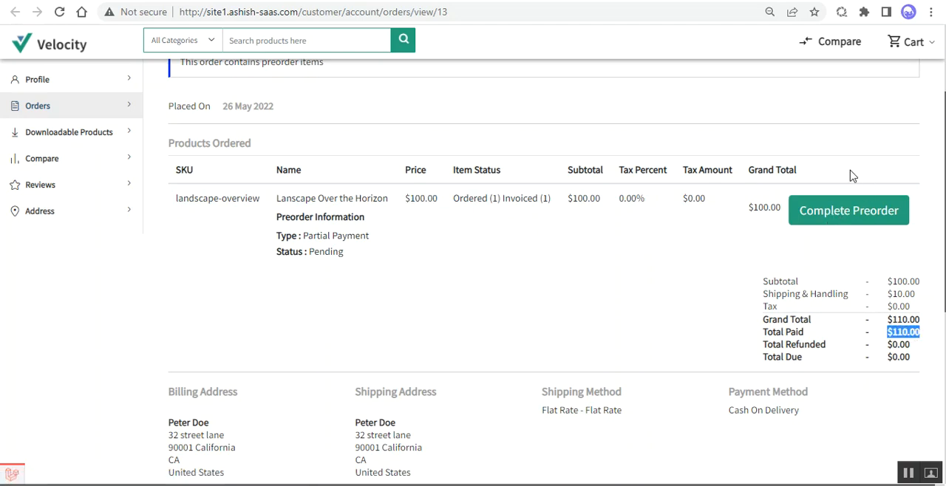
Step: Start completing the preorder, use the saved billing address at checkout and check the cart subtotal
click(844, 215)
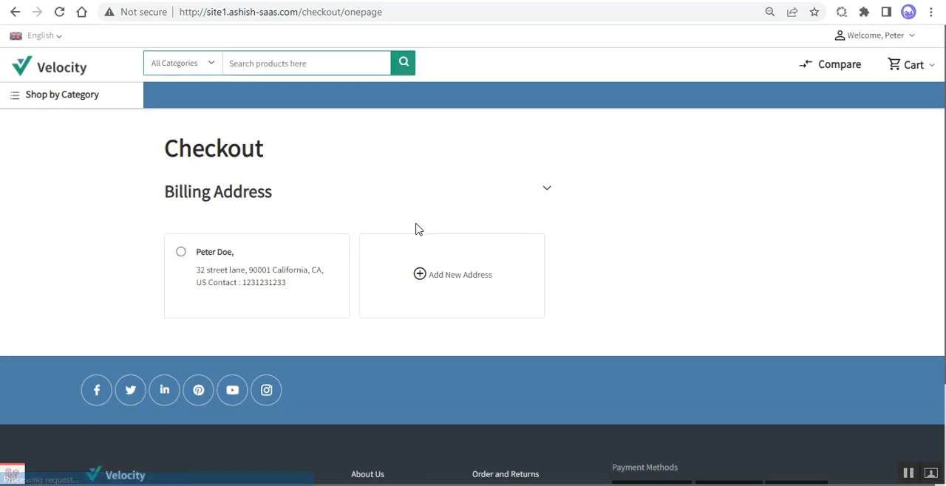
click(181, 252)
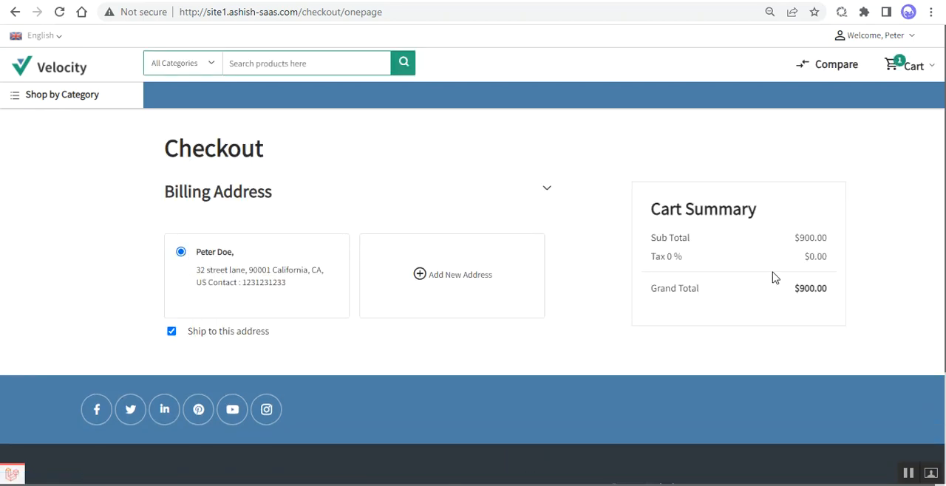
drag(798, 237, 826, 235)
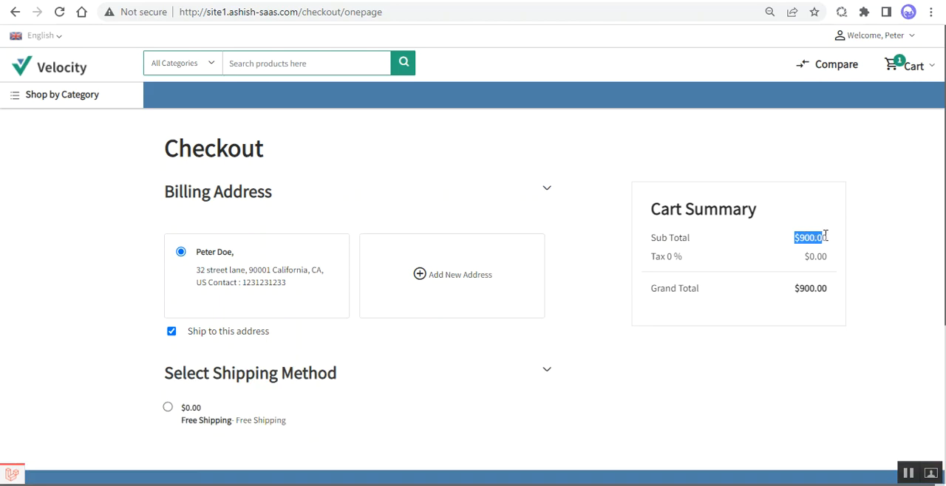
Step: Choose Free Shipping as the shipping method and Cash On Delivery as the payment method
click(176, 414)
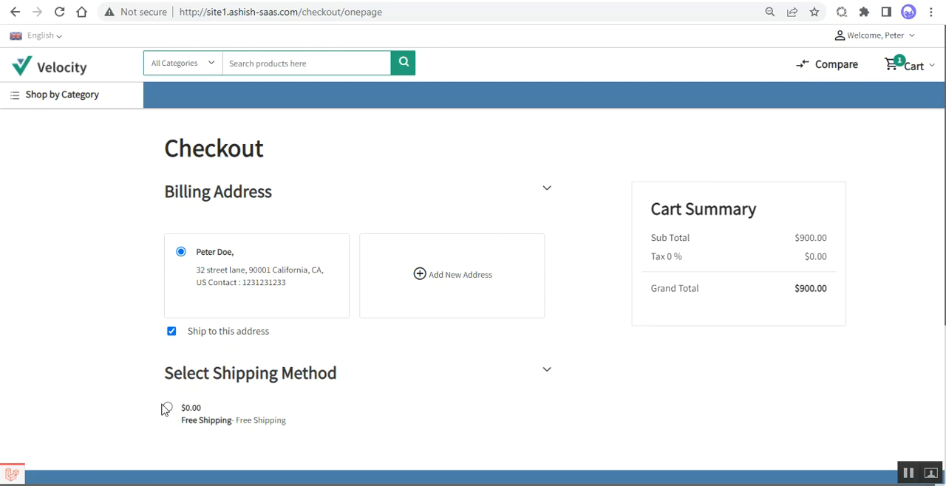
click(168, 408)
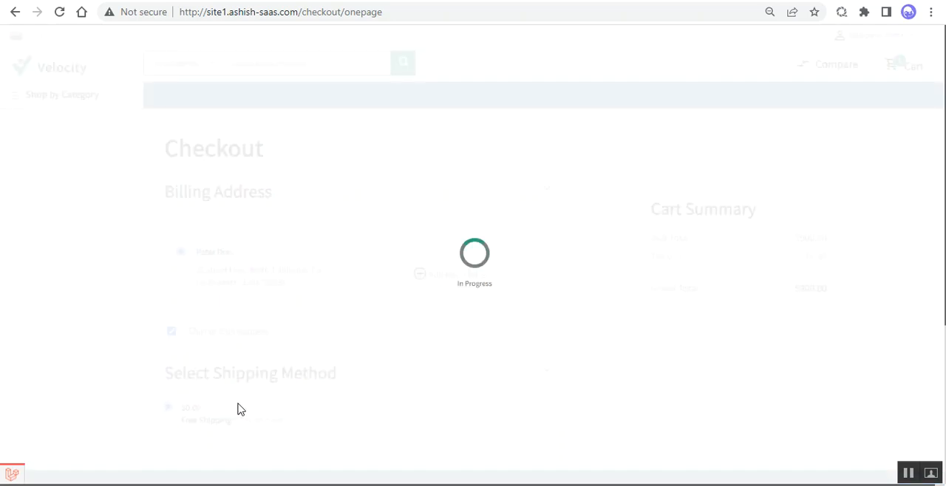
scroll(313, 389, down, 2)
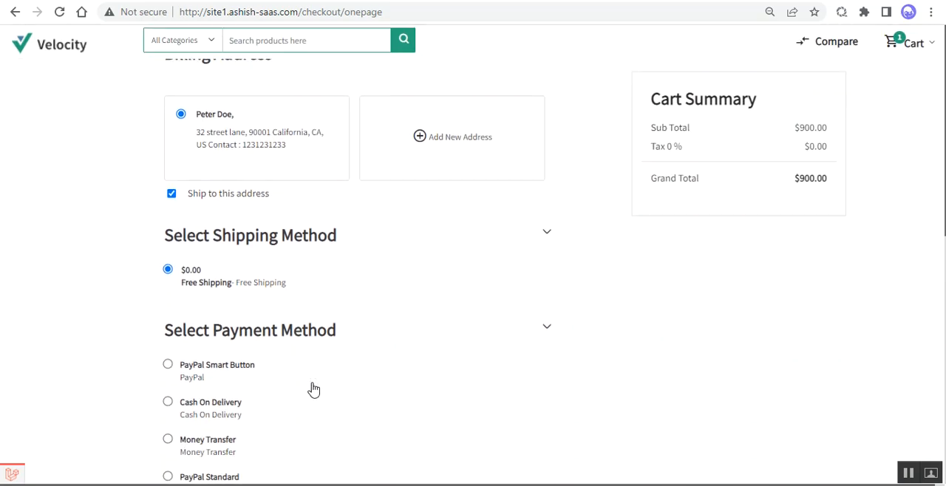
scroll(310, 384, down, 2)
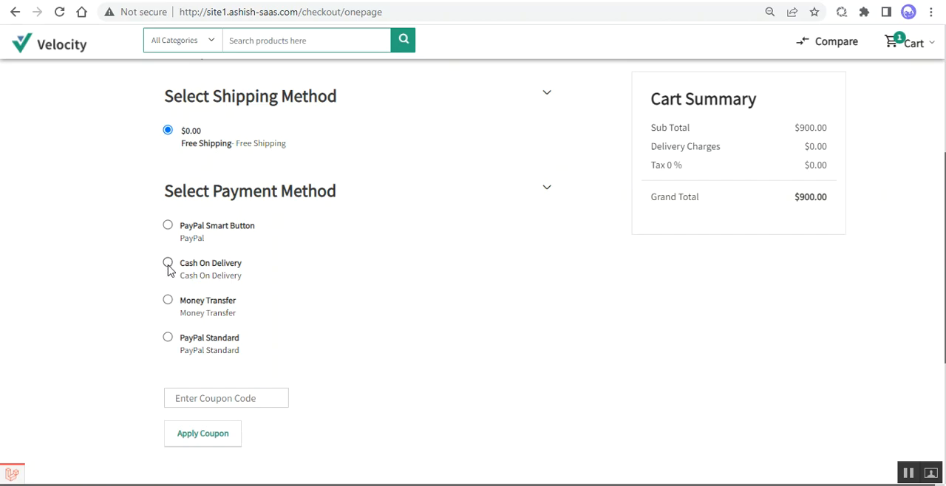
click(168, 264)
Step: Place the order for the remaining preorder payment and look over the order summary
scroll(291, 342, down, 4)
scroll(291, 342, down, 6)
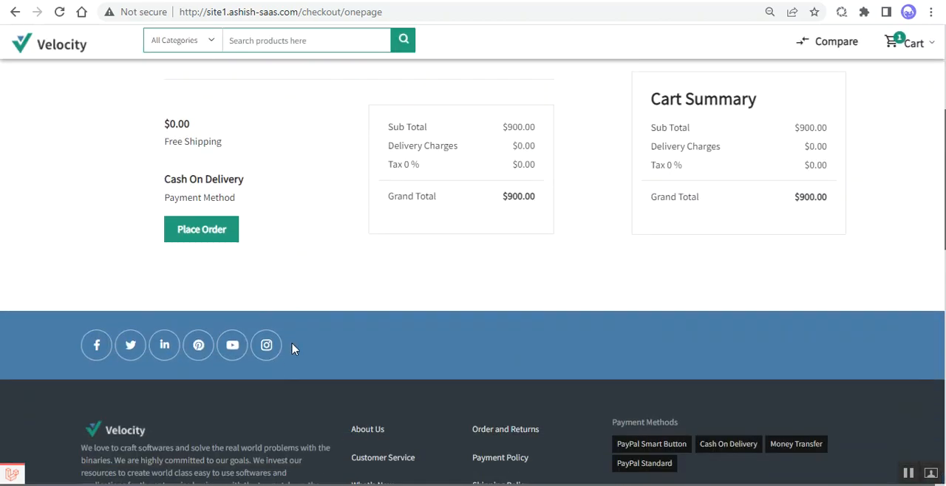
click(199, 223)
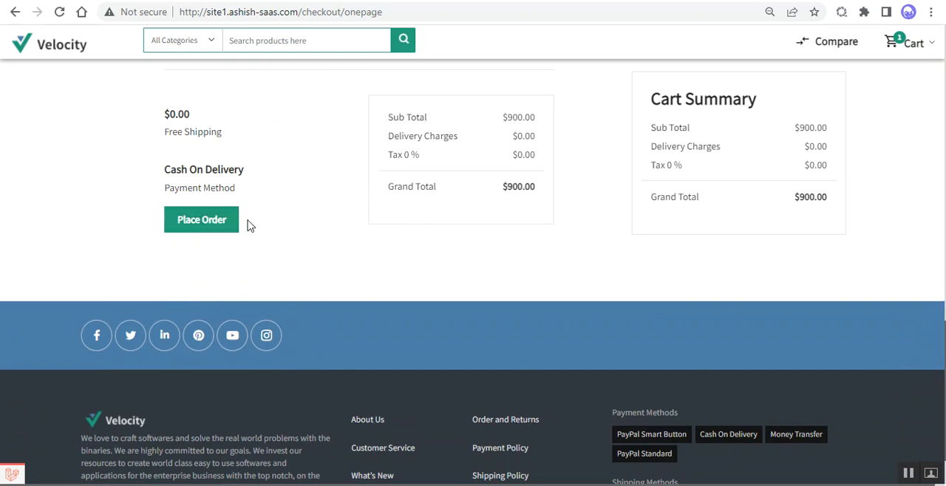
click(206, 219)
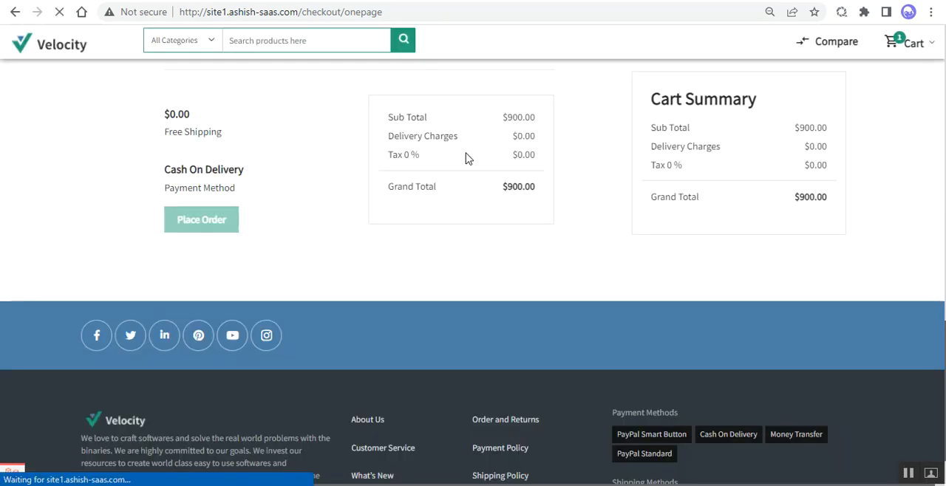
scroll(443, 158, up, 3)
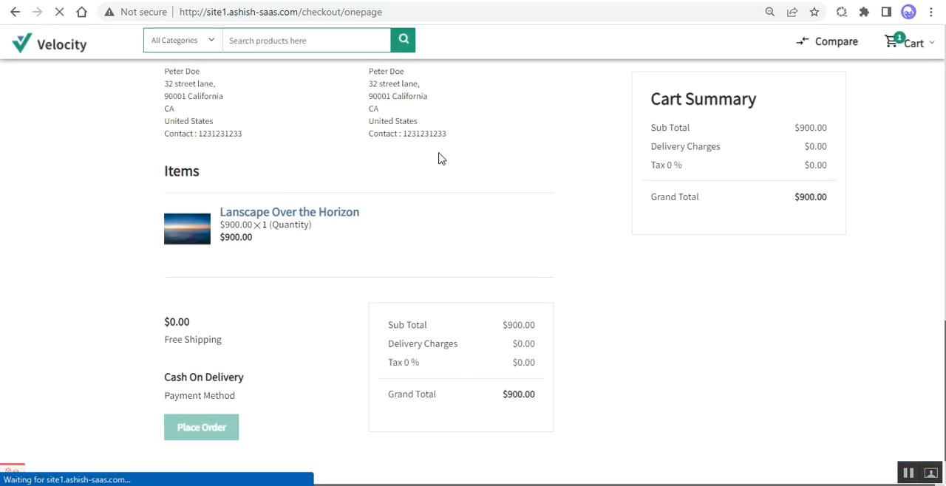
scroll(439, 158, down, 1)
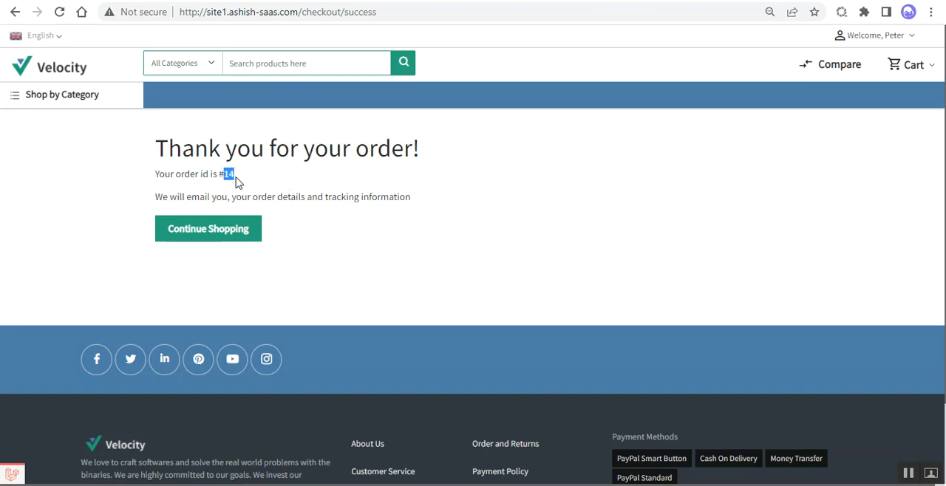
Step: Note the new order's ID, find it in the customer's Orders list, check its total and open it
click(236, 181)
drag(235, 176, 226, 177)
click(913, 40)
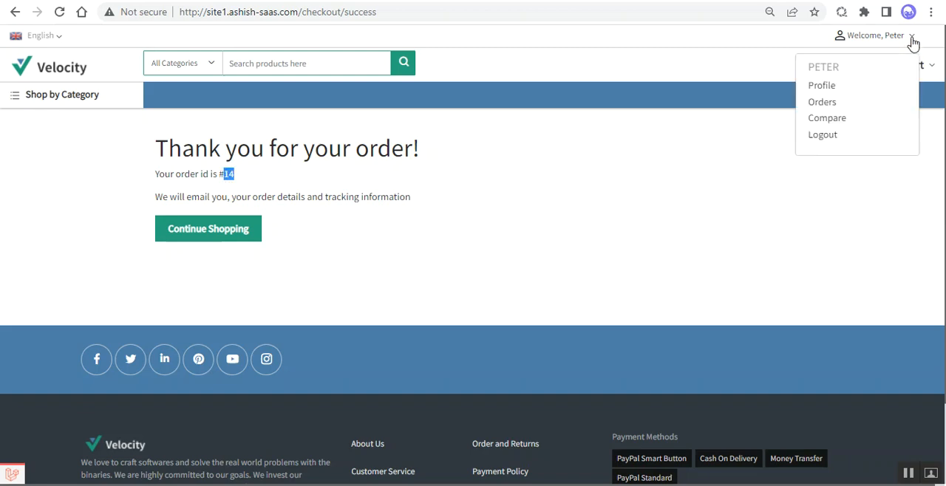
click(836, 108)
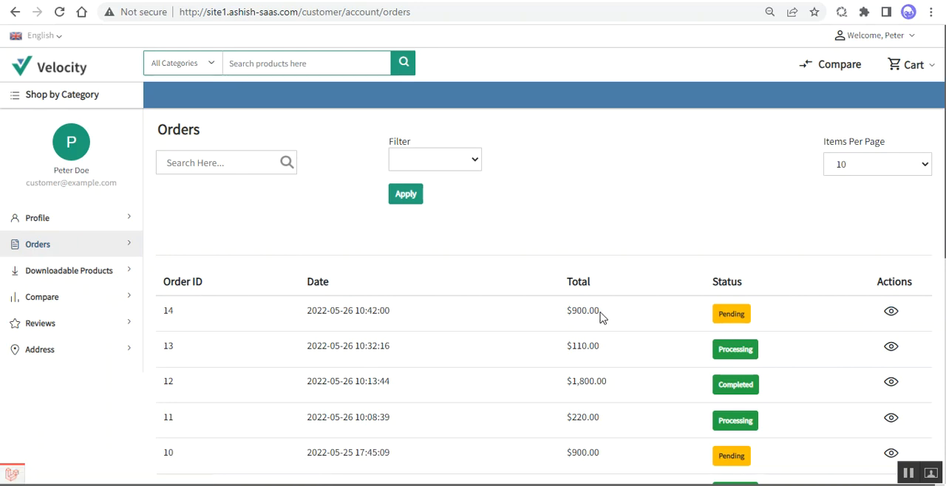
drag(601, 316, 569, 310)
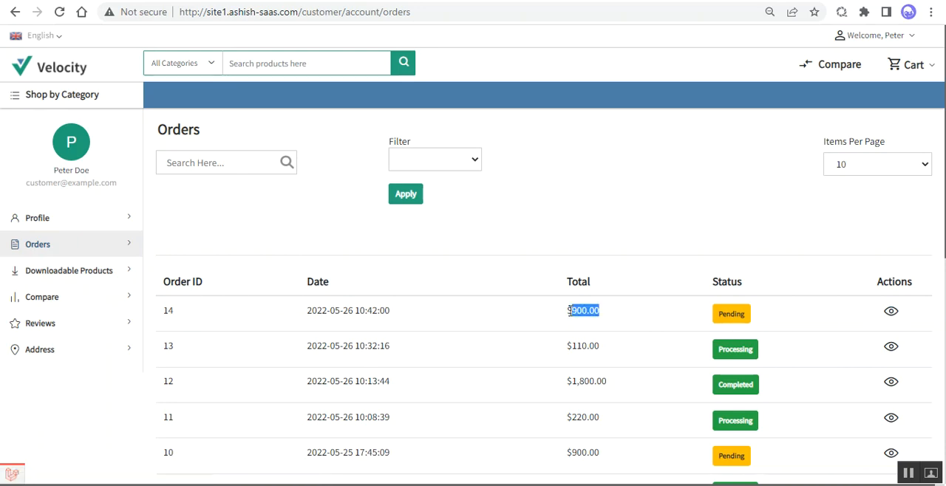
click(895, 317)
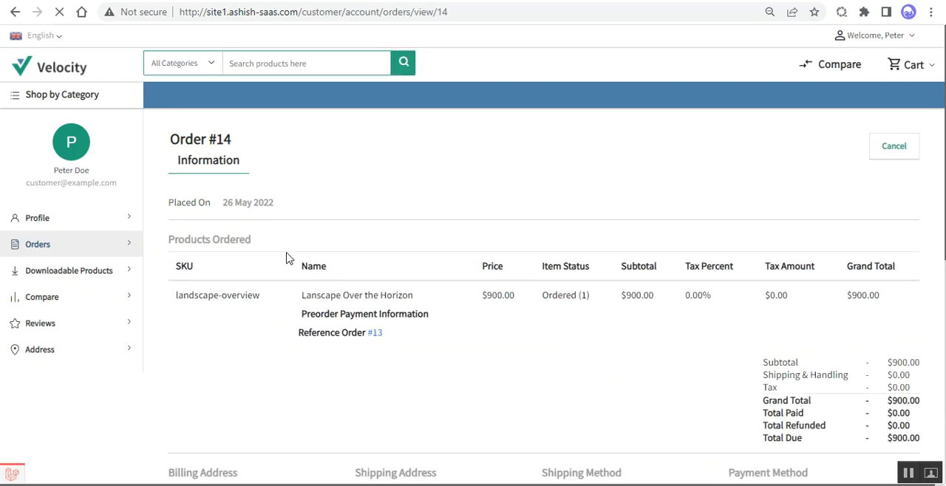
Step: Review the payment order's preorder payment information, reference order and total due
drag(319, 321, 428, 318)
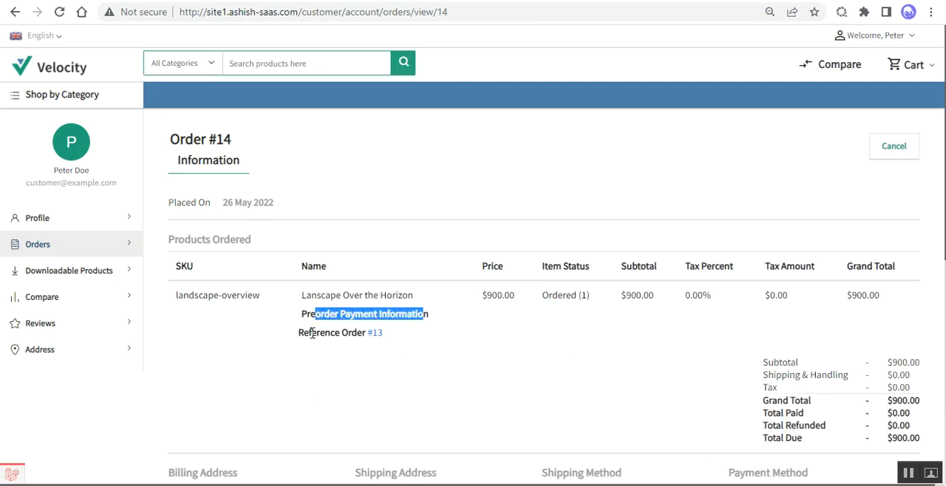
click(337, 334)
drag(337, 335, 362, 333)
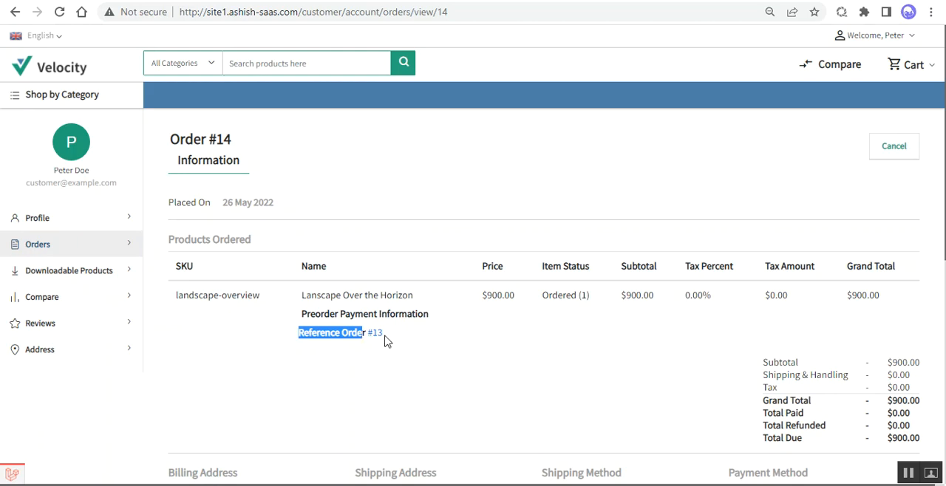
scroll(384, 340, down, 2)
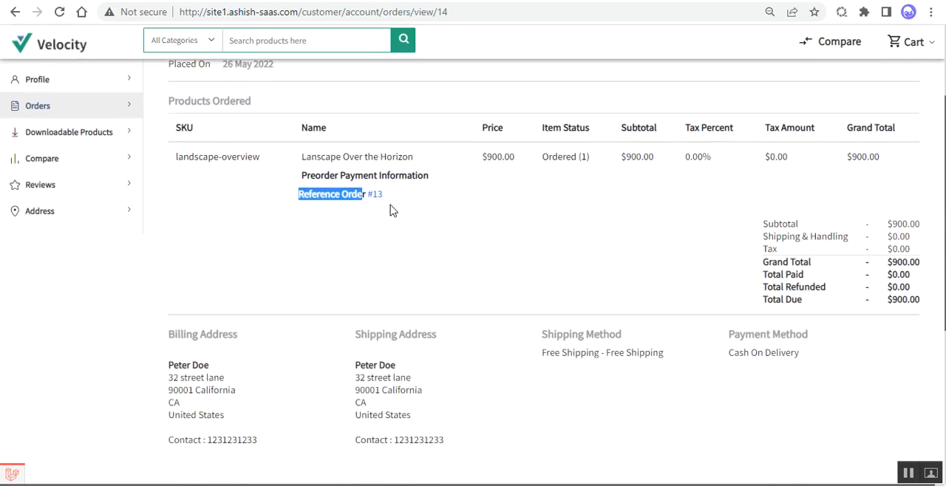
click(393, 211)
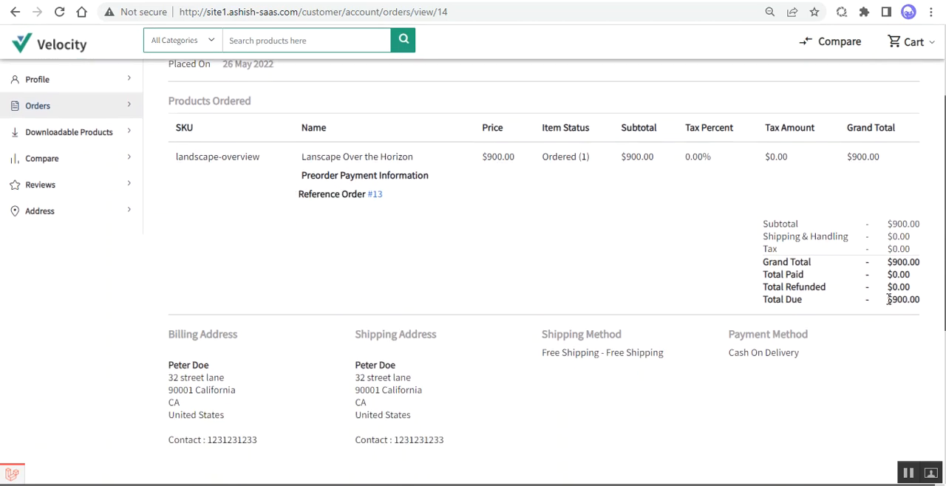
scroll(888, 299, up, 2)
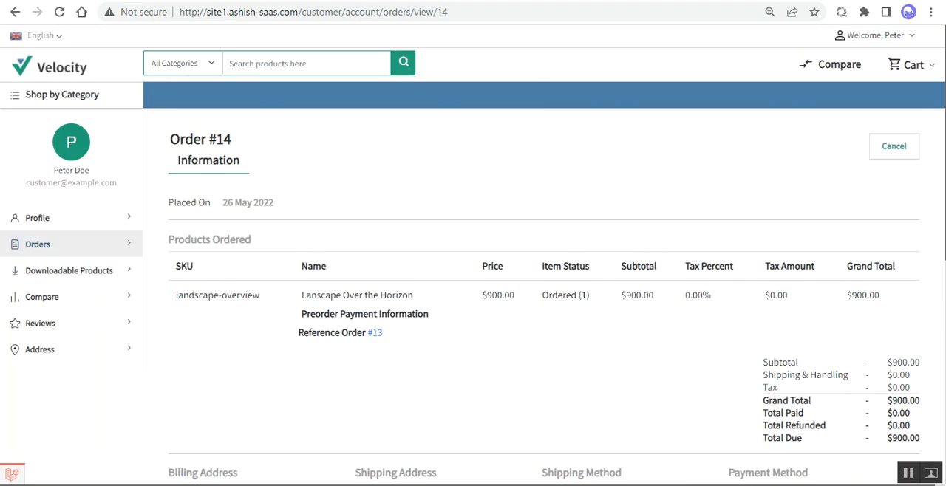
Step: Switch to the admin Preorders list and check the newest preorder's paid amount, remaining amount and status
key(ctrl+Tab)
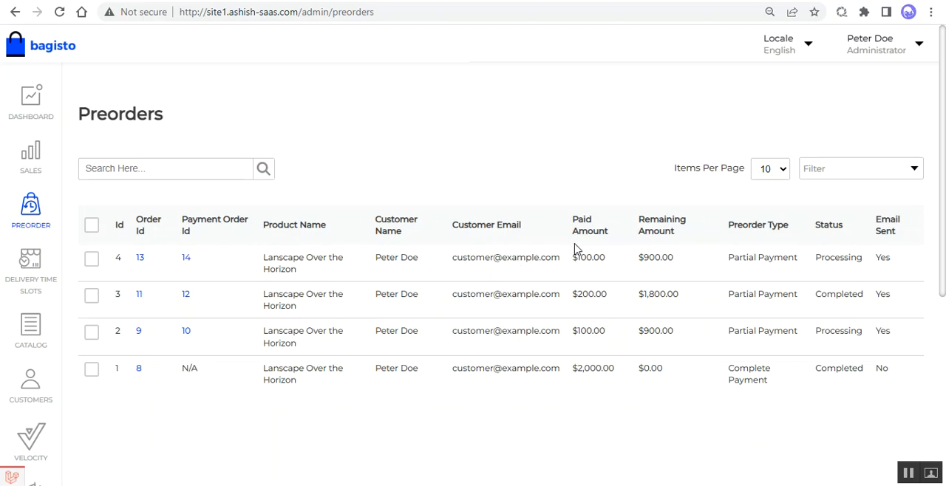
drag(578, 257, 665, 263)
drag(821, 258, 862, 260)
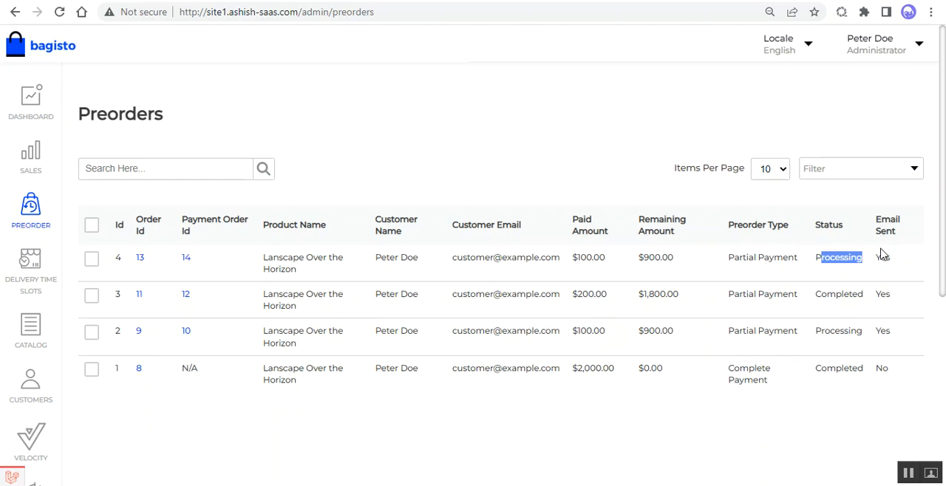
Step: Open the payment order linked to the newest preorder and generate its invoice
click(185, 260)
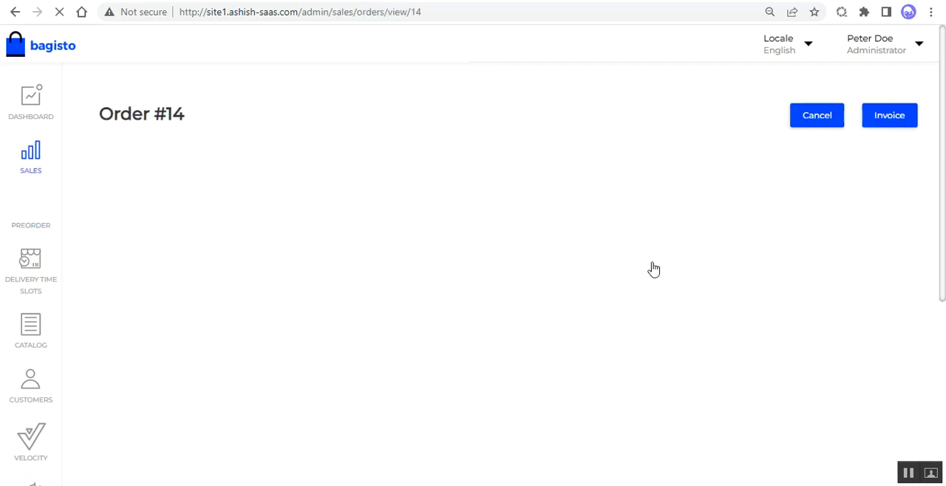
click(889, 119)
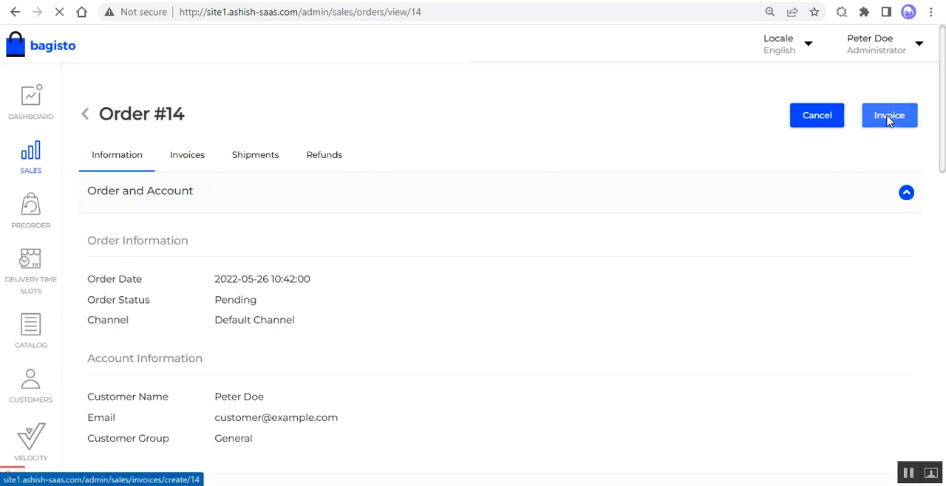
click(876, 118)
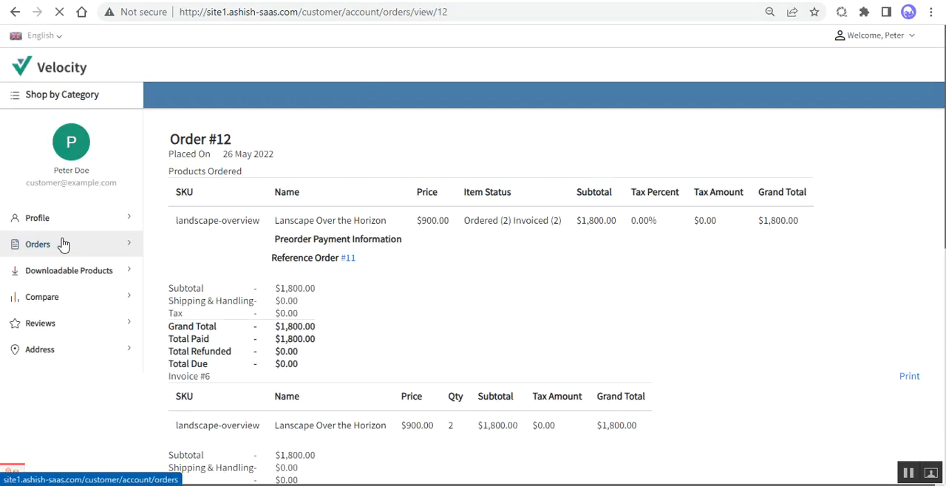
Step: Open the customer's Orders list, and check the newest preorder's status and type in the admin Preorders list
click(64, 245)
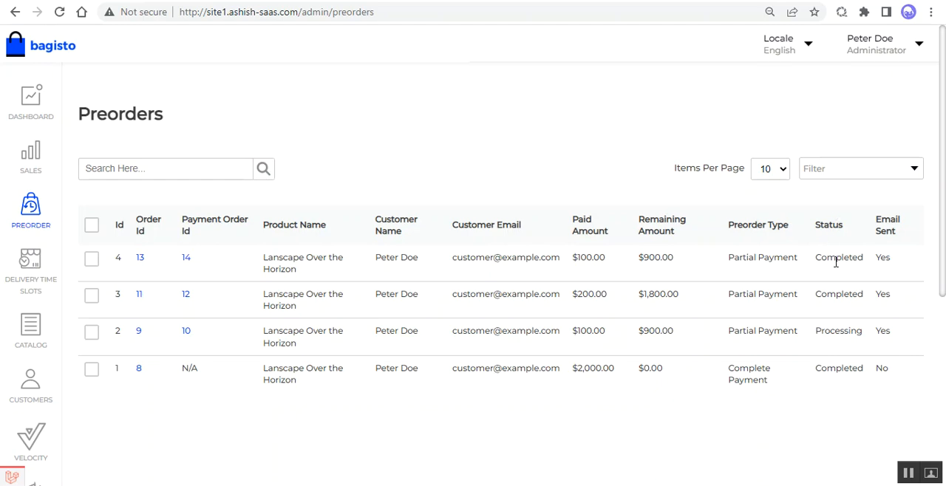
drag(823, 261, 863, 260)
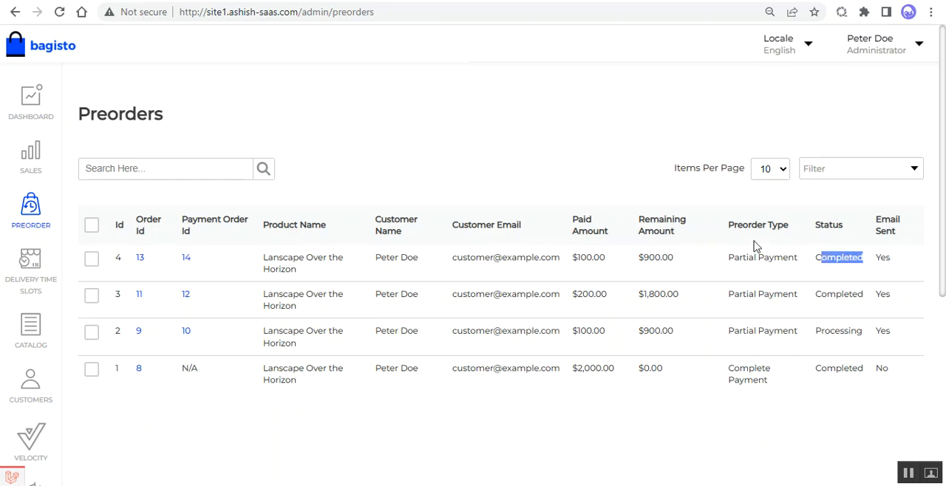
drag(729, 257, 792, 264)
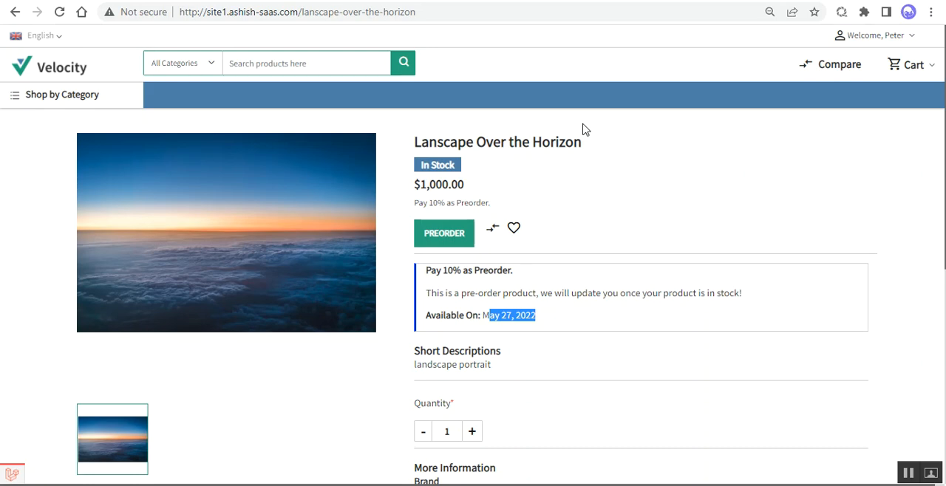
click(599, 182)
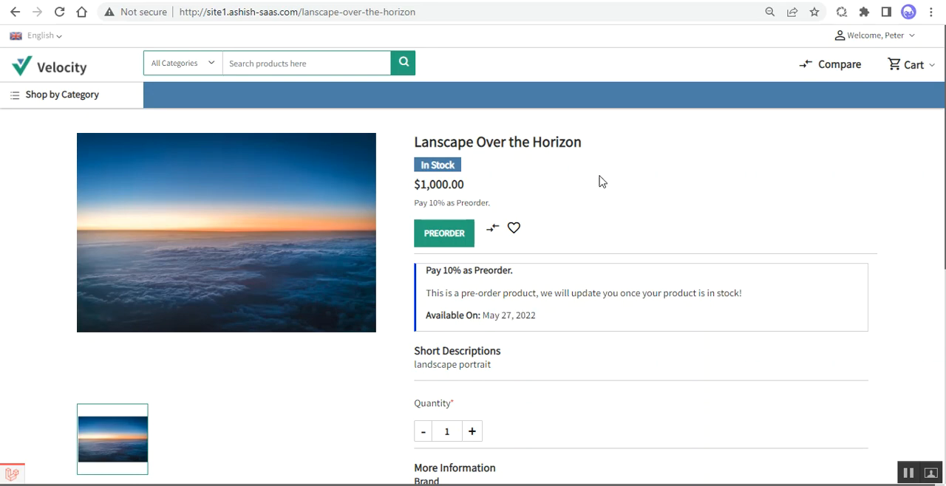
scroll(602, 182, down, 2)
scroll(602, 182, up, 2)
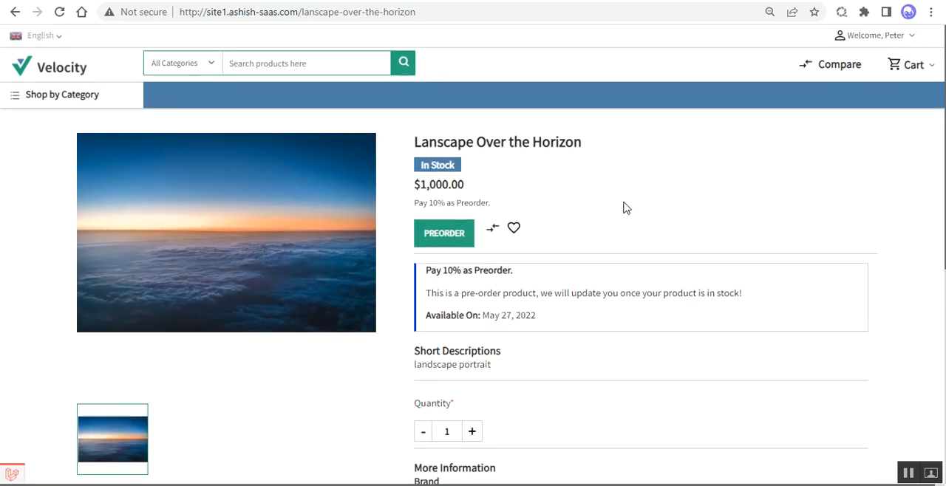